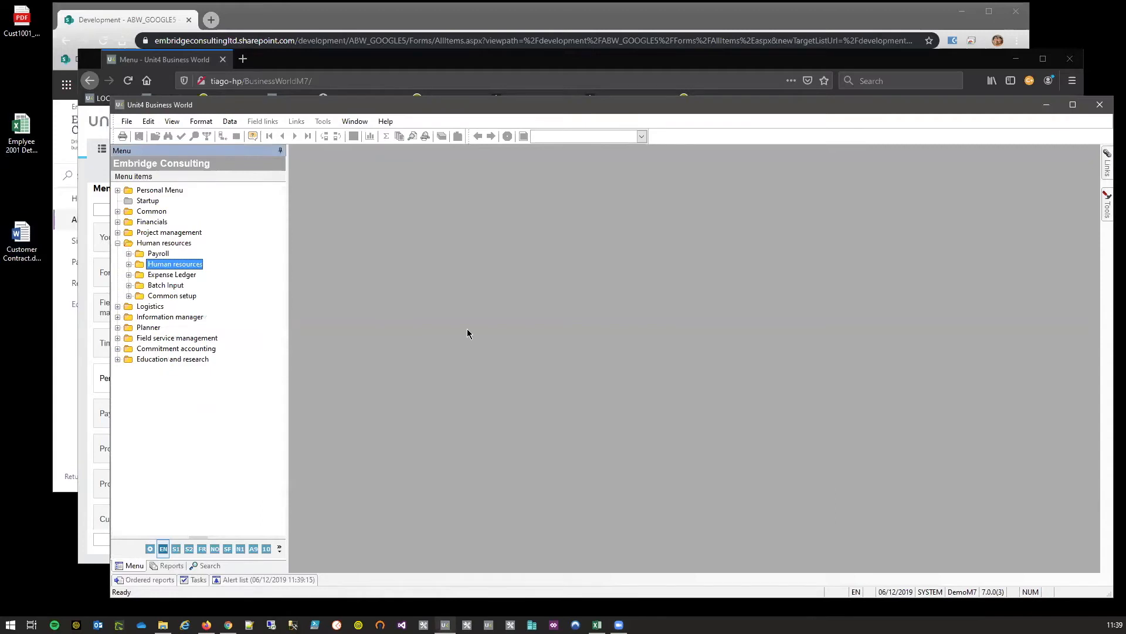
Step: Open the Customer screen from the customer master file under Financials, Accounts Receivable
left_click(118, 243)
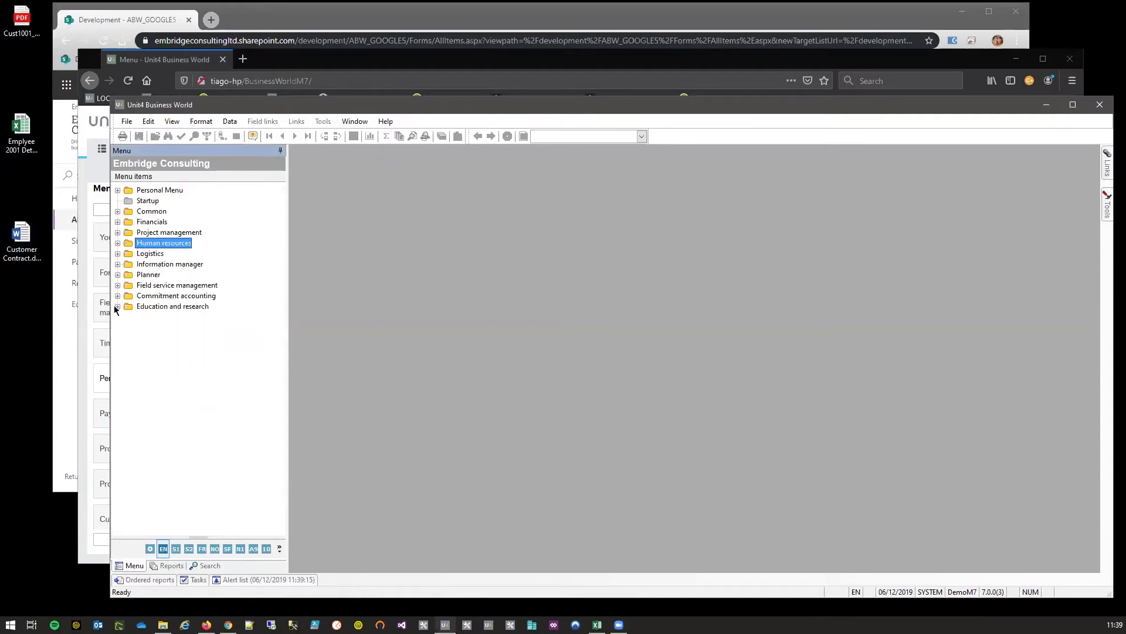
left_click_drag(112, 324, 119, 324)
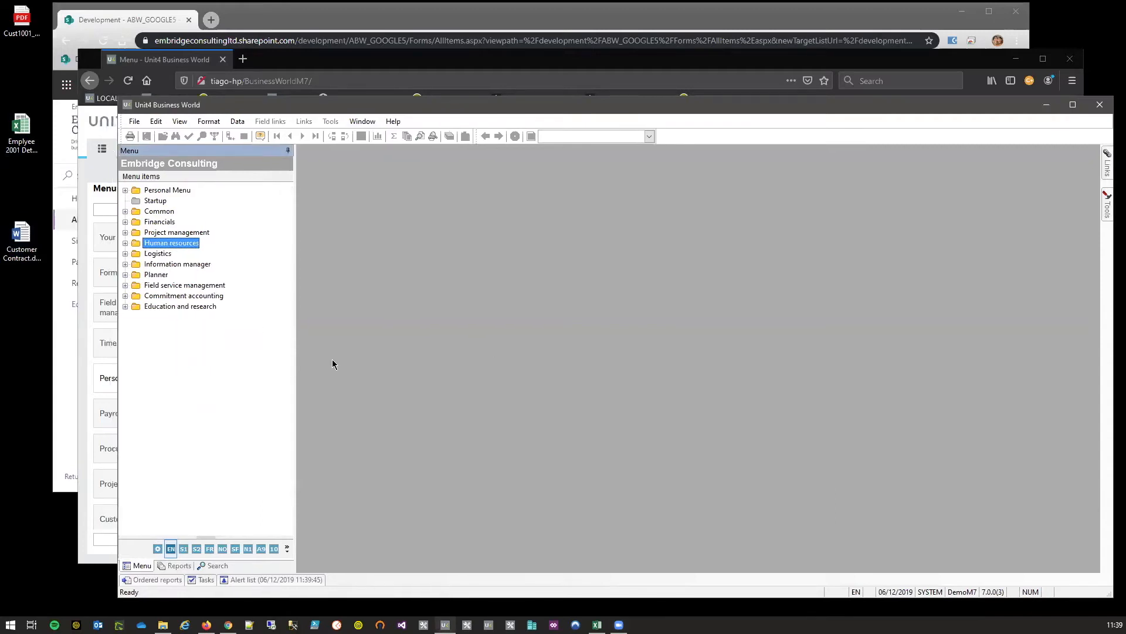
double_click(158, 222)
left_click(175, 246)
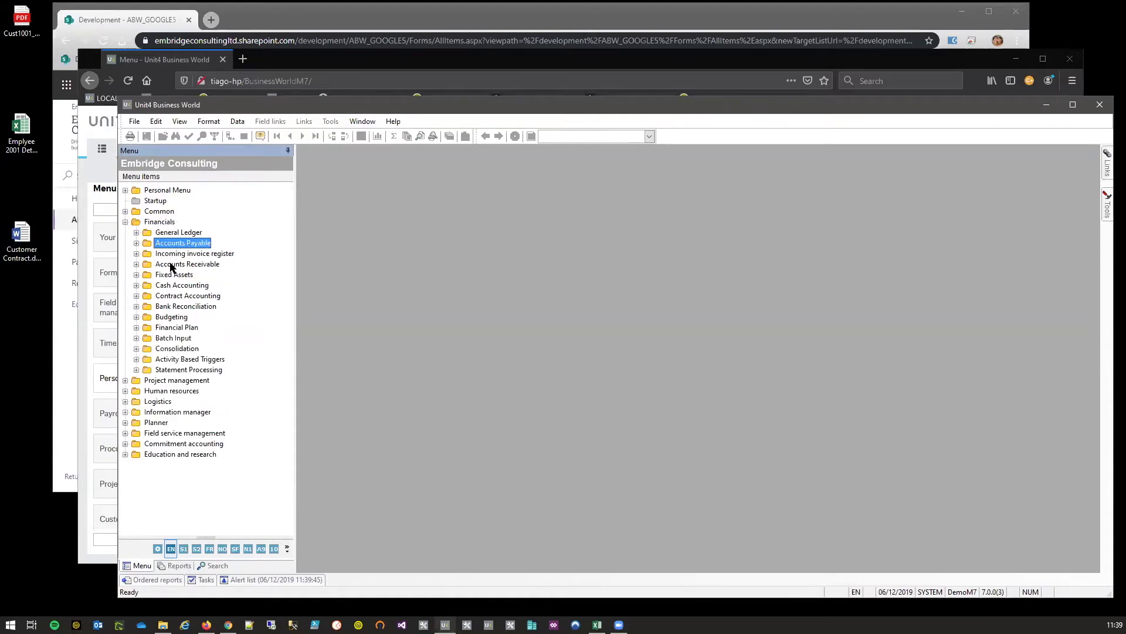
left_click(136, 264)
left_click(176, 276)
left_click(147, 274)
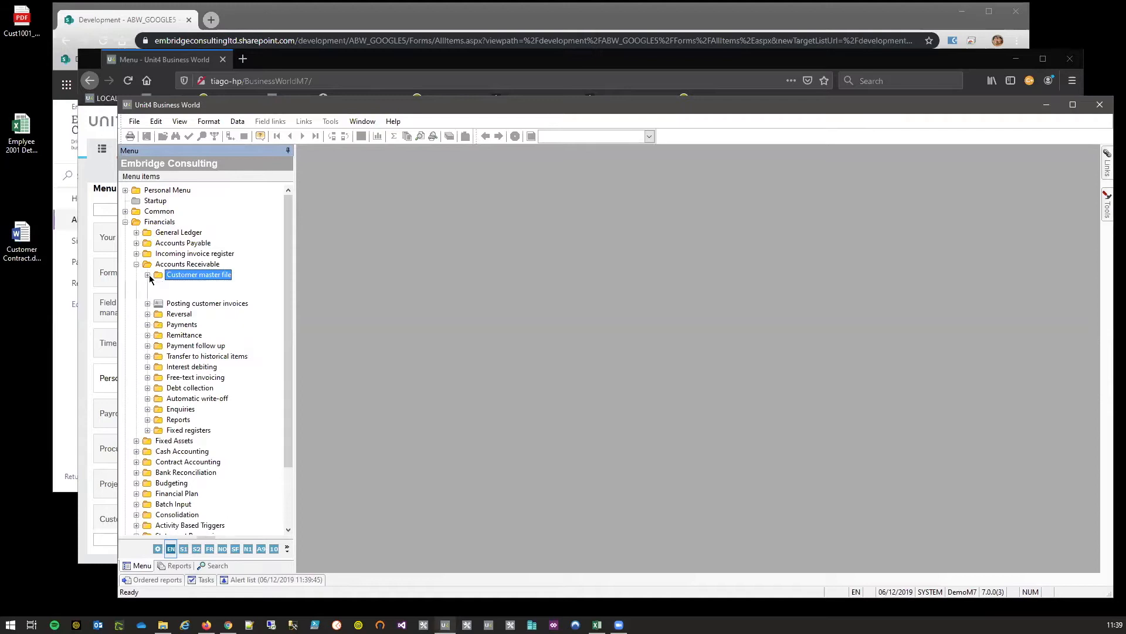
double_click(188, 286)
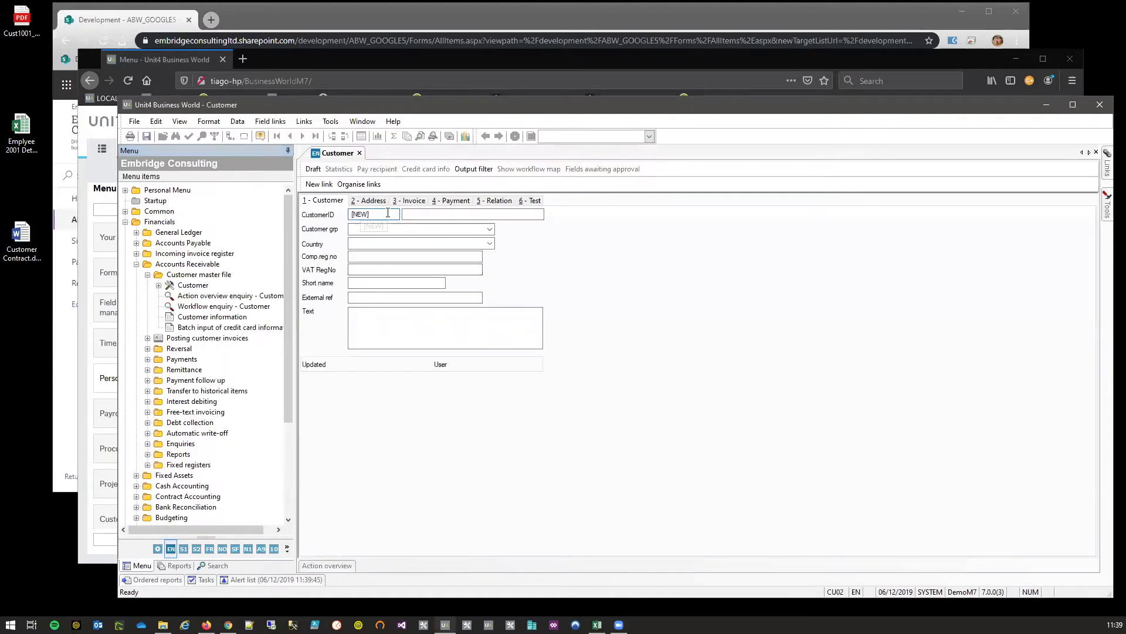
Step: Load the existing customer's record by entering the customer ID
type("1001")
key("Return")
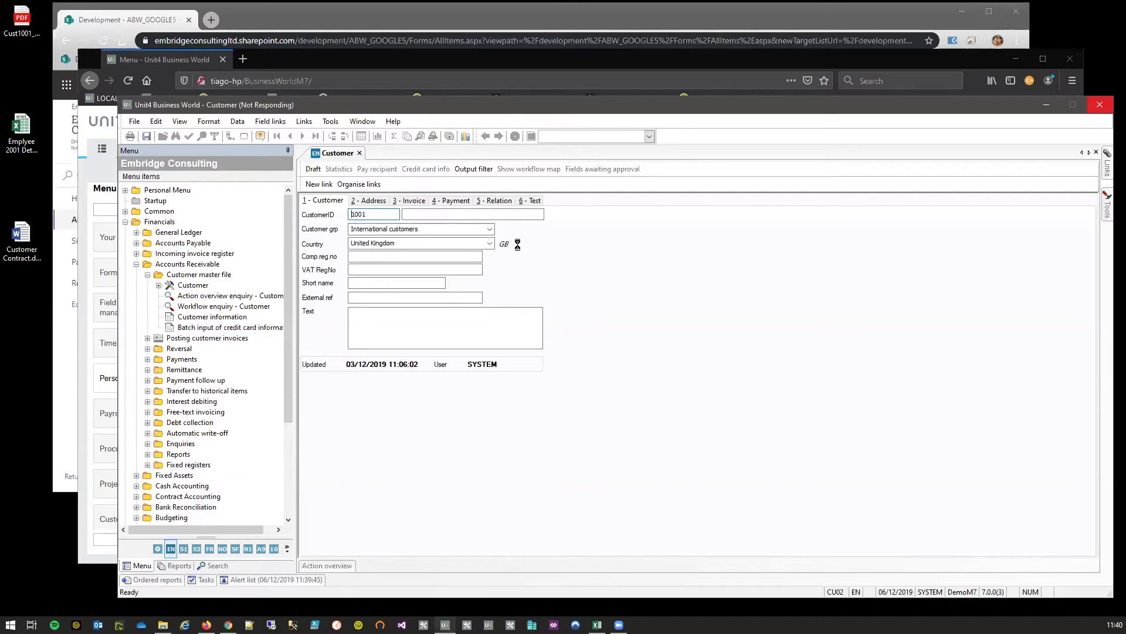
left_click_drag(515, 111, 516, 116)
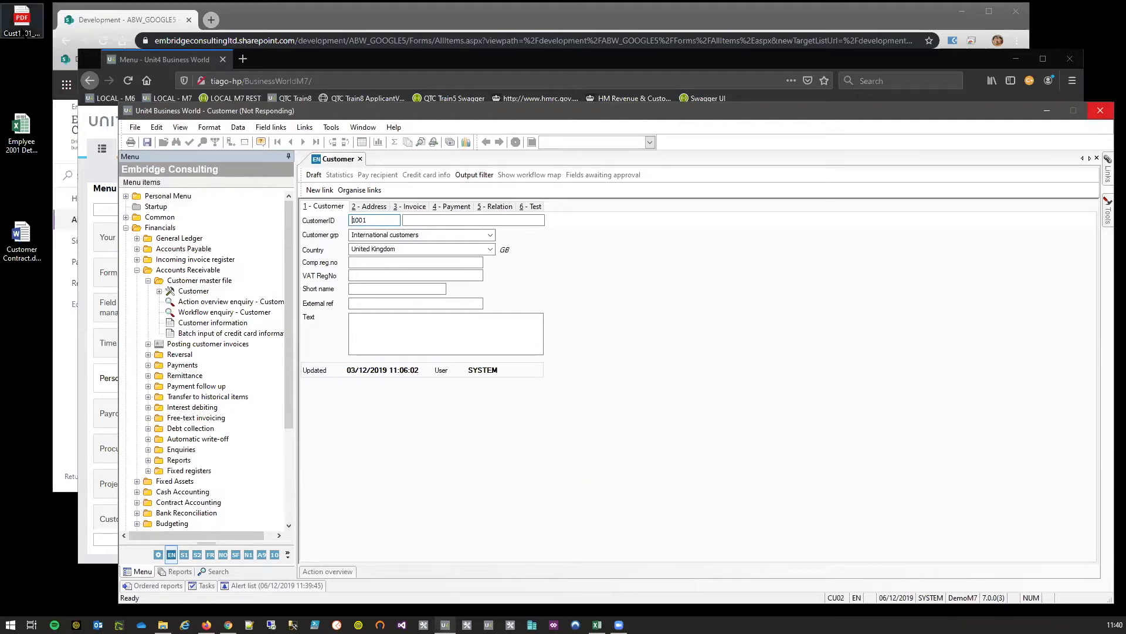
left_click(27, 25)
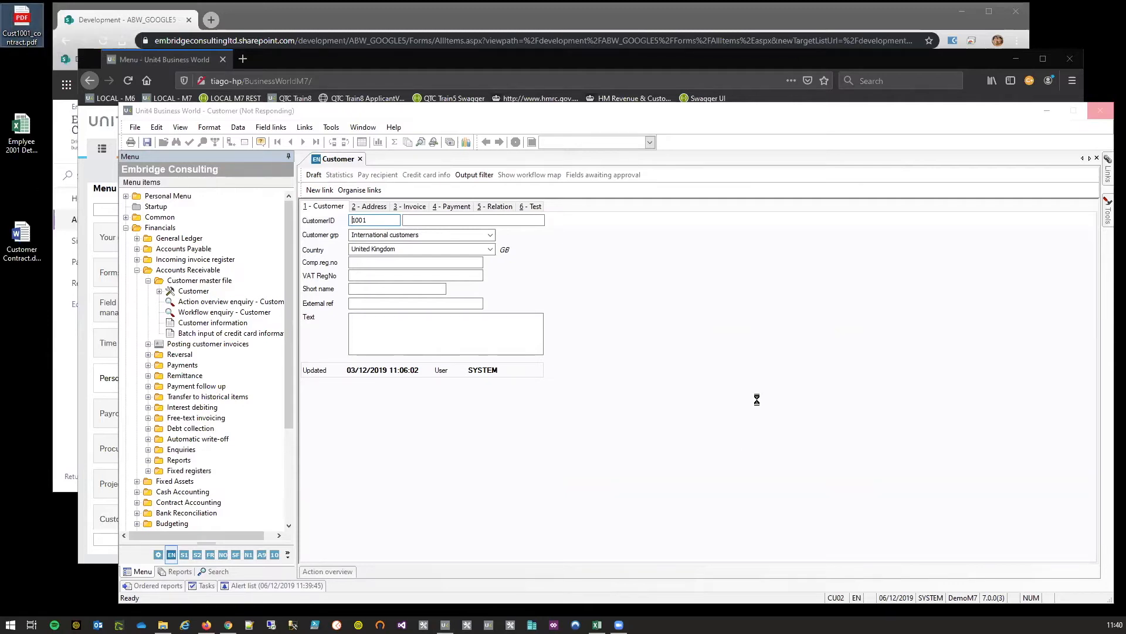
left_click(388, 222)
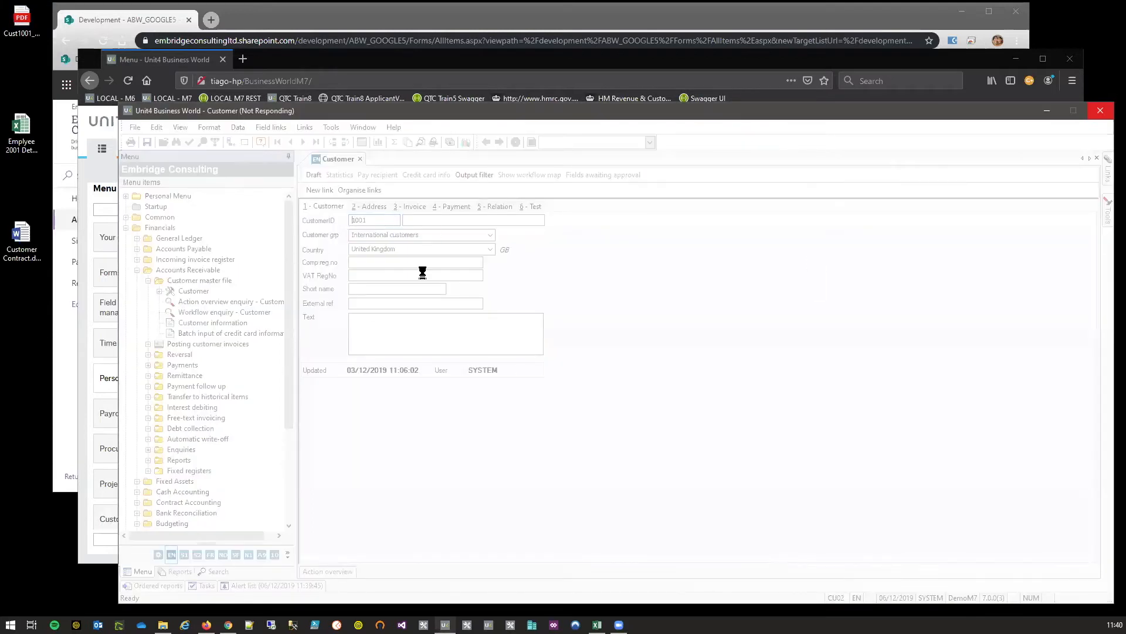
Step: Open the customer's document archive and add the contract PDF from the desktop under the SP_CUSTOMER document type
left_click(467, 142)
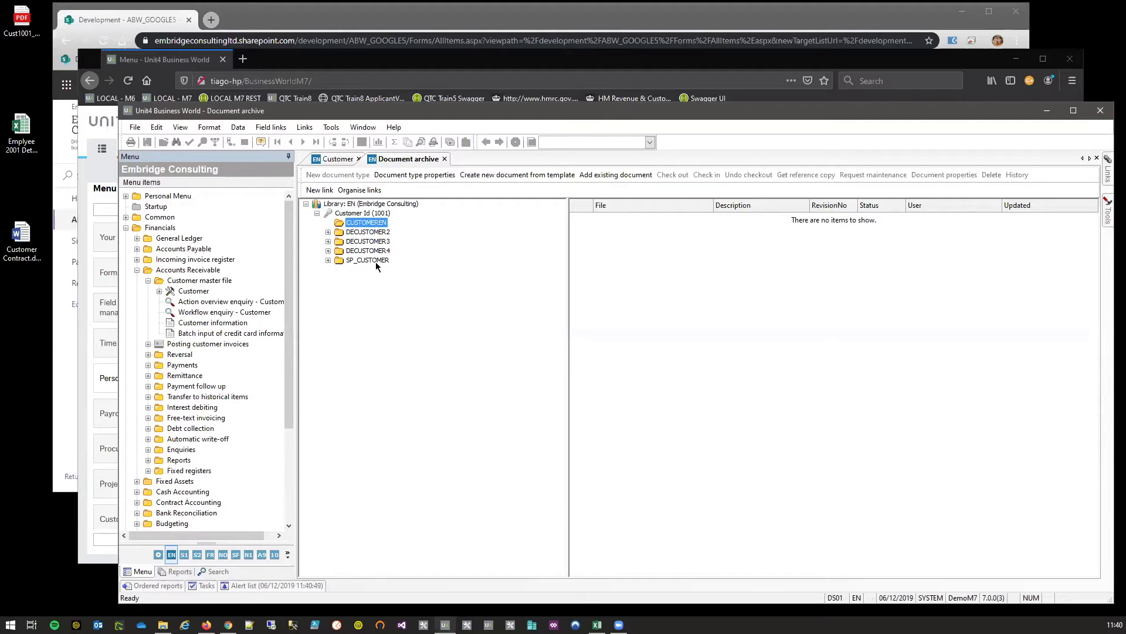
left_click(376, 262)
left_click(31, 48)
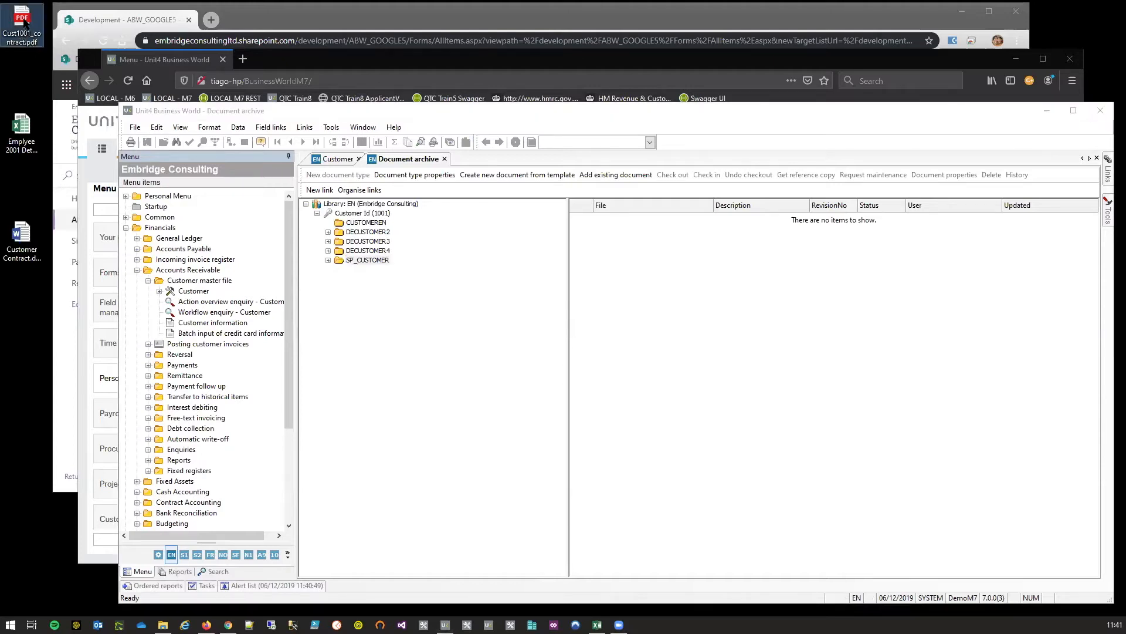
left_click_drag(26, 23, 629, 265)
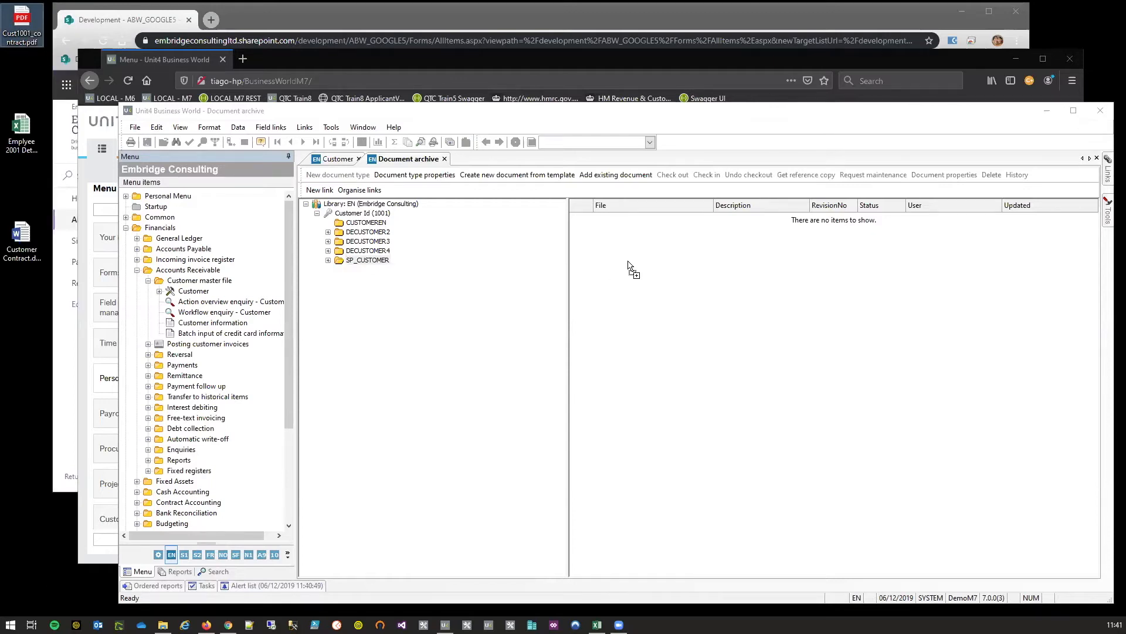
left_click_drag(627, 262, 628, 261)
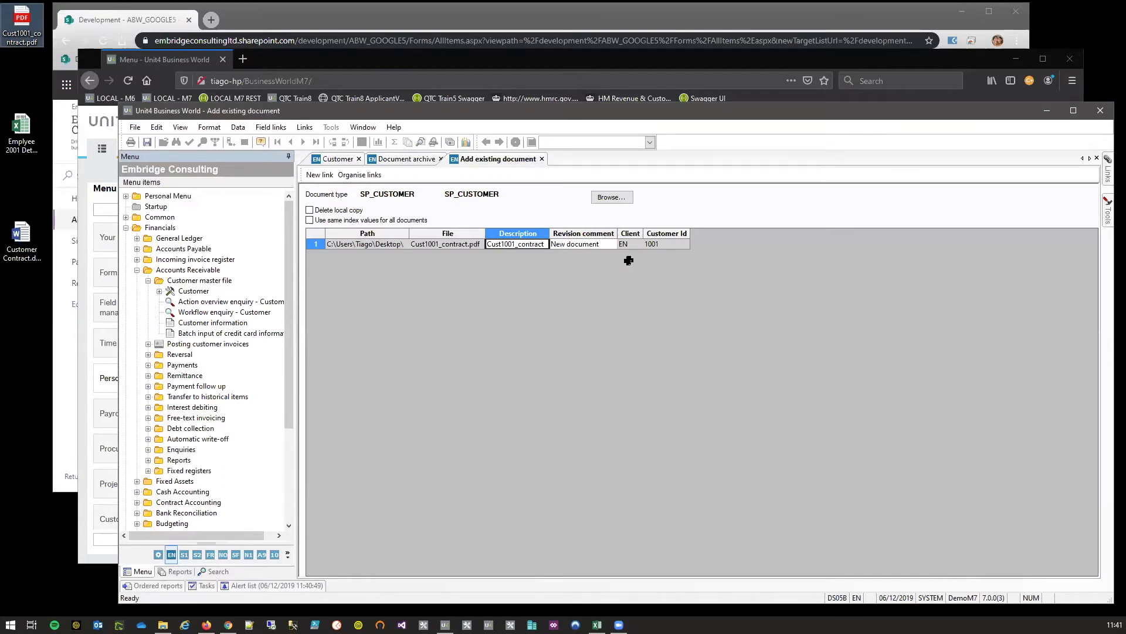
Step: Set the contract's revision comment to "New Contract" and save the document to the archive
left_click(575, 245)
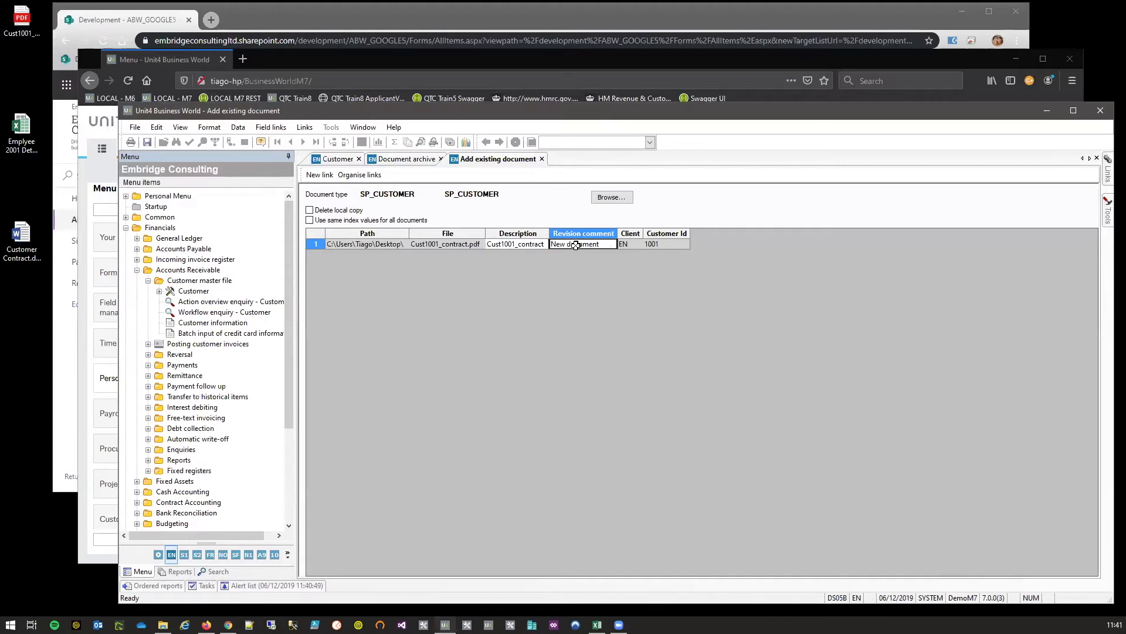
type("New Contr")
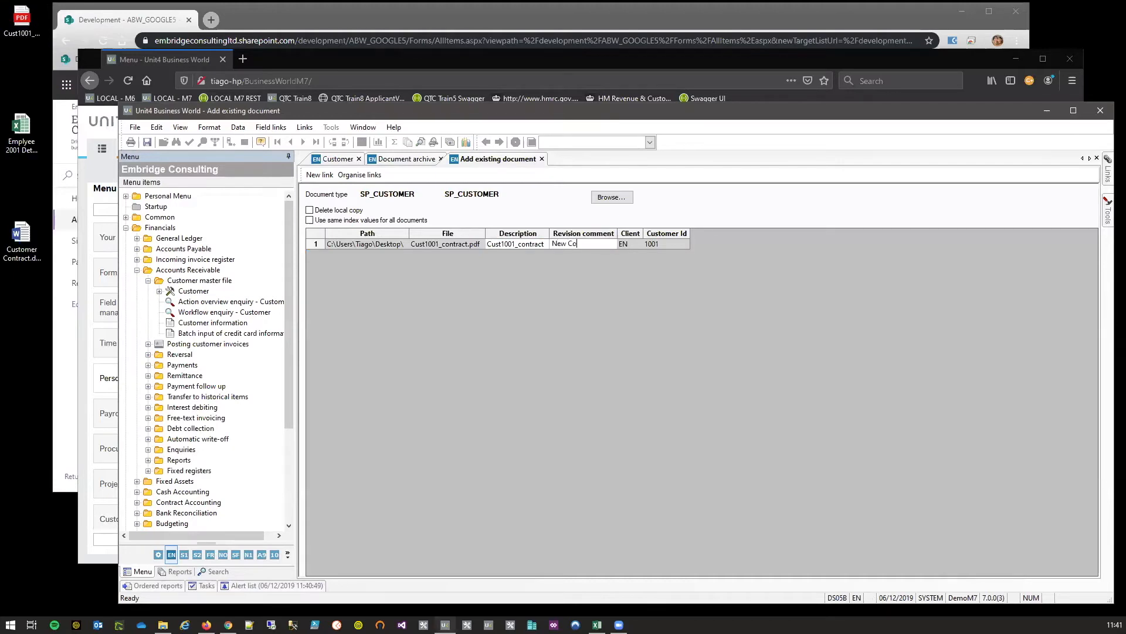
type("act")
key("Tab")
left_click(148, 143)
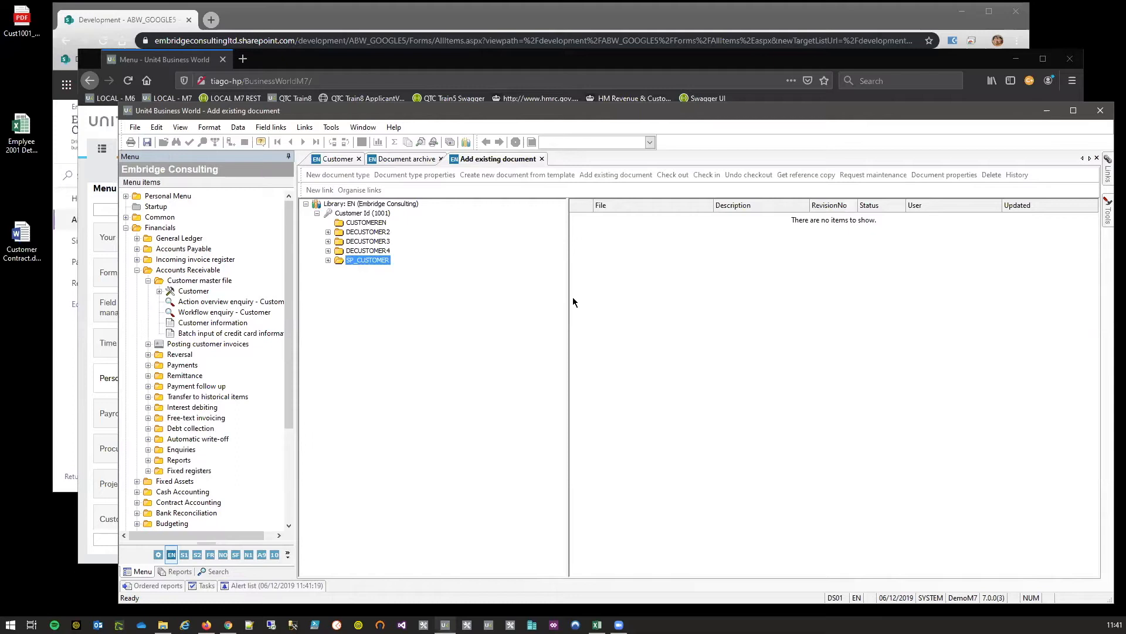
left_click_drag(569, 280, 516, 290)
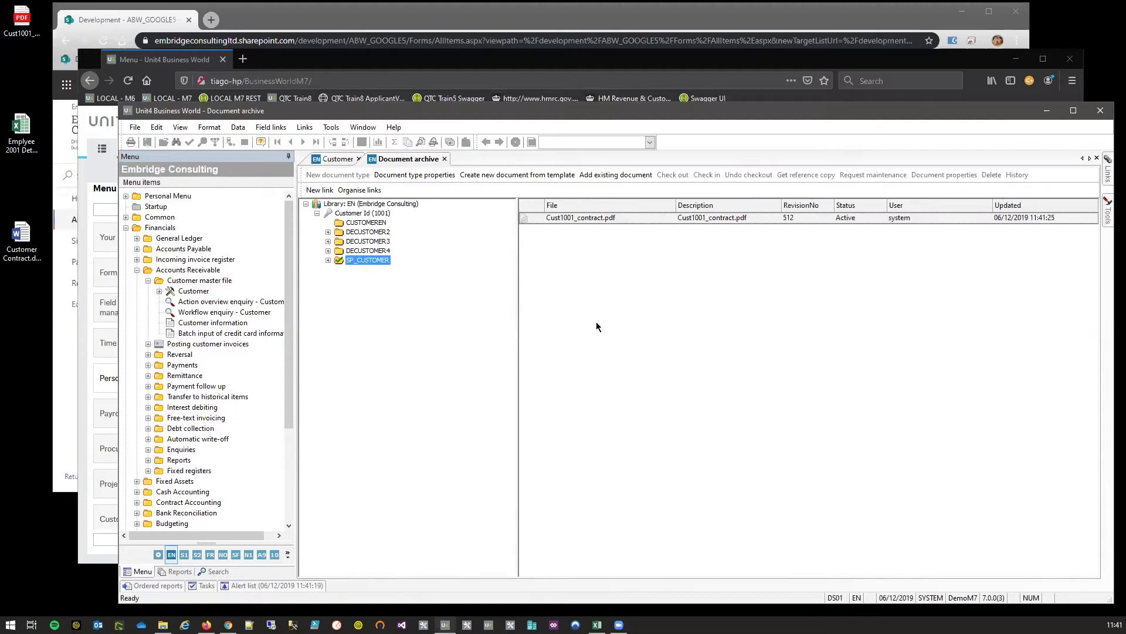
left_click_drag(519, 277, 480, 266)
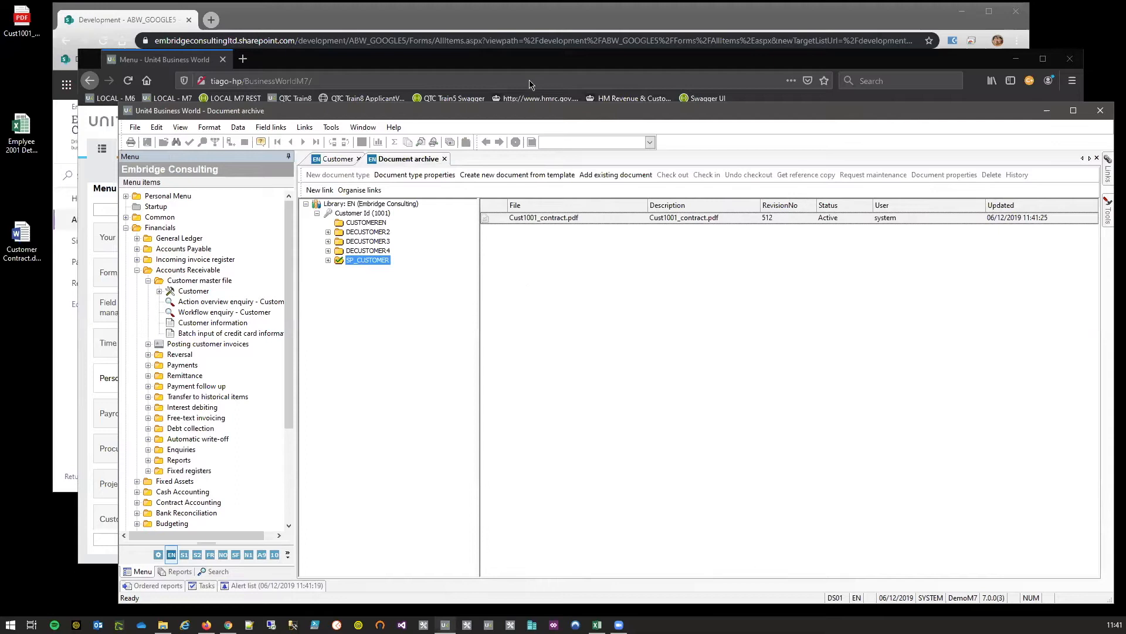
Step: Switch to the SharePoint browser window and open the SP_CUSTOMER folder inside EN in the ABW_GOOGLE5 library
left_click(498, 20)
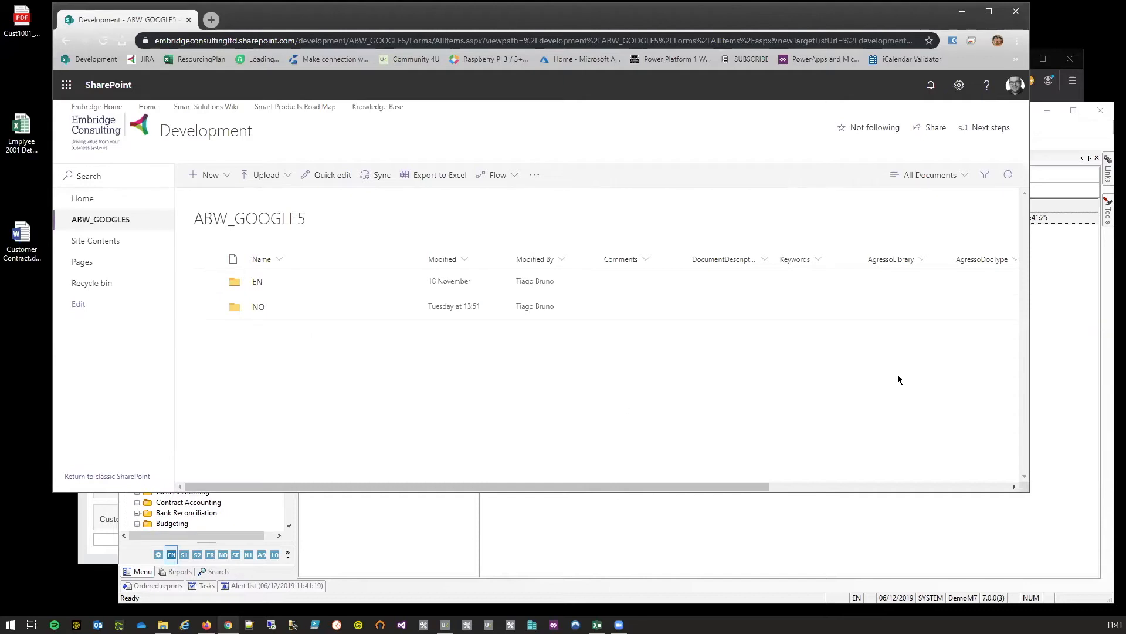
left_click_drag(1030, 491, 1038, 494)
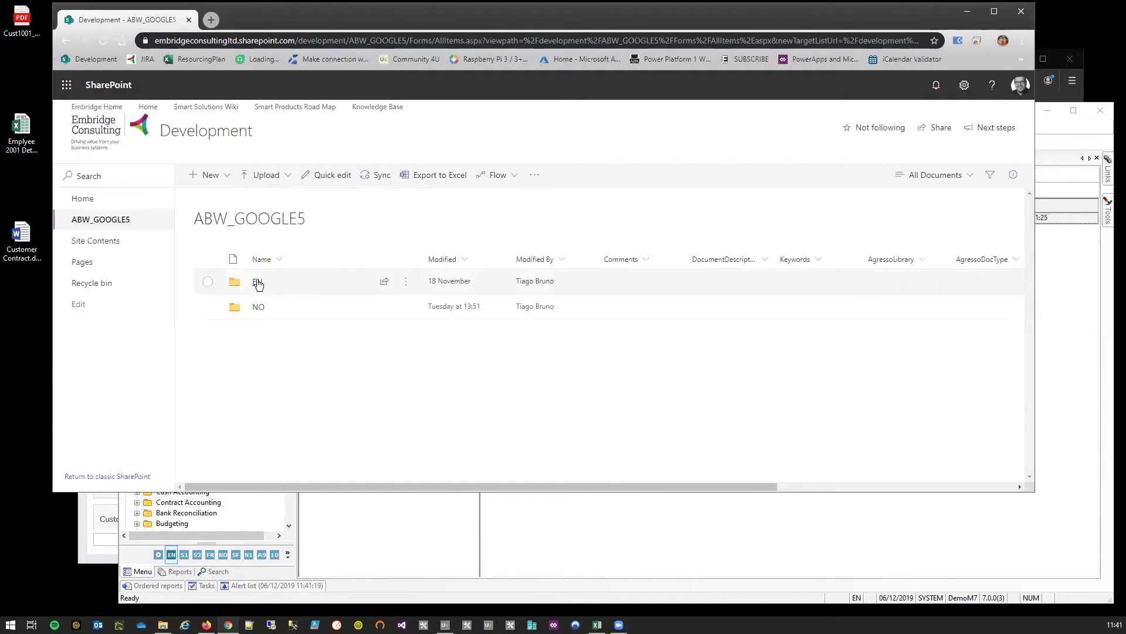
left_click(258, 282)
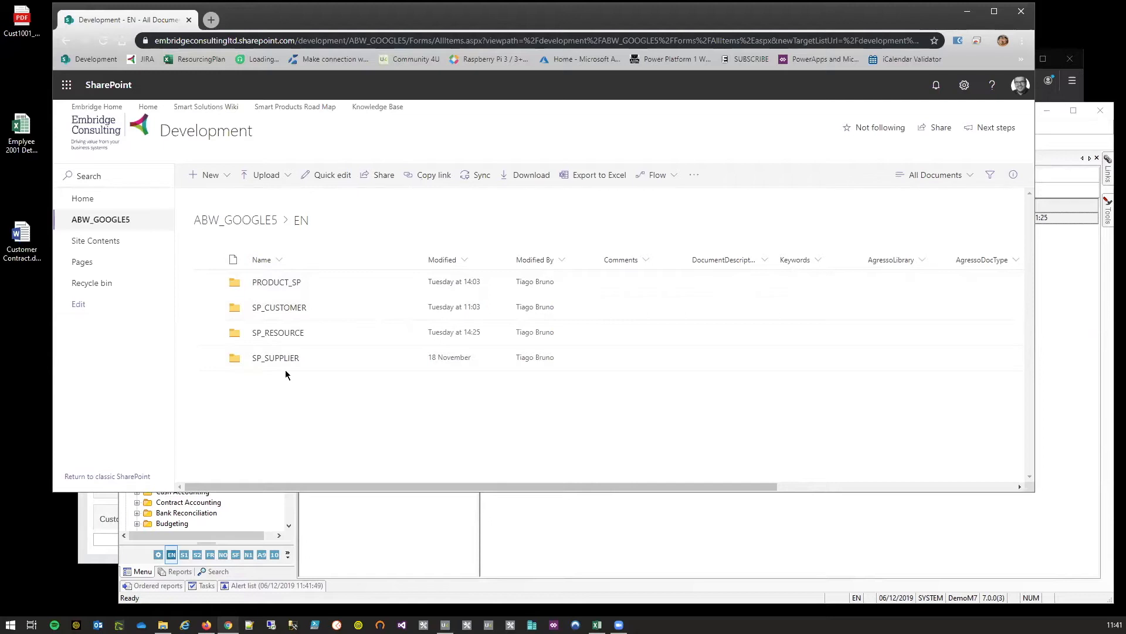
left_click(279, 308)
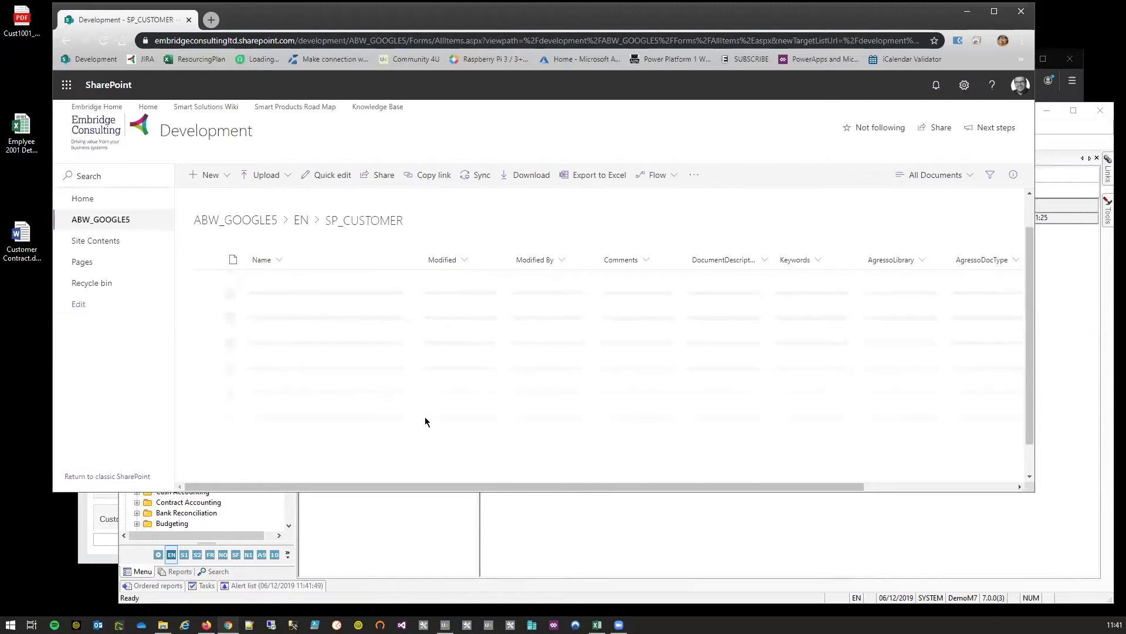
Step: Close the document archive in Unit4 Business World and open the customer's folder under SP_CUSTOMER, EN in SharePoint
left_click(1069, 257)
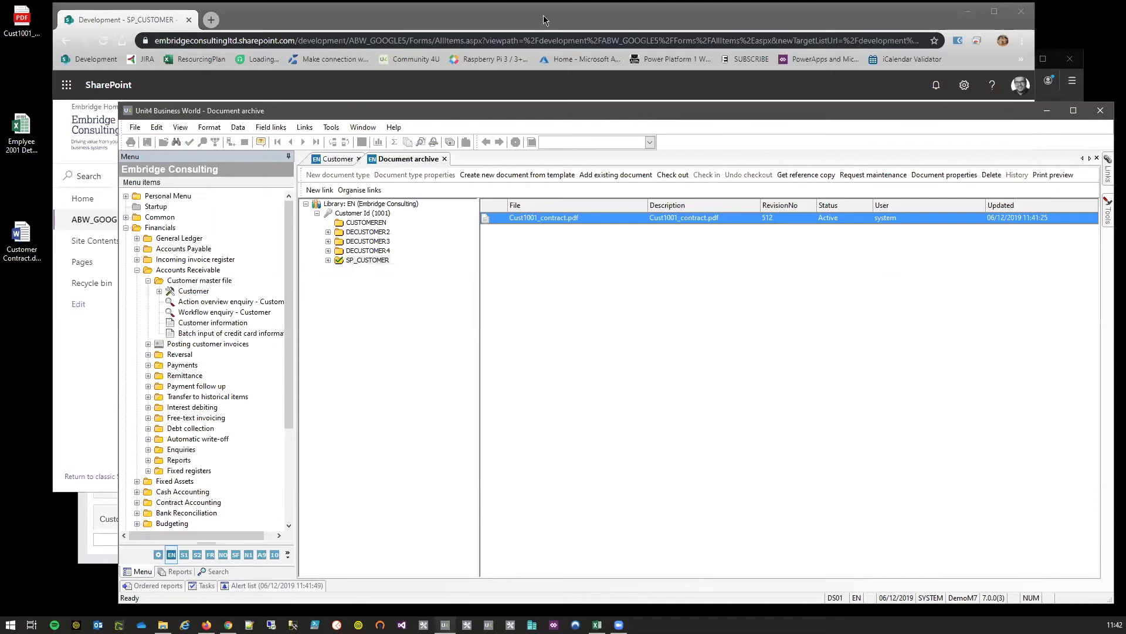
left_click(445, 158)
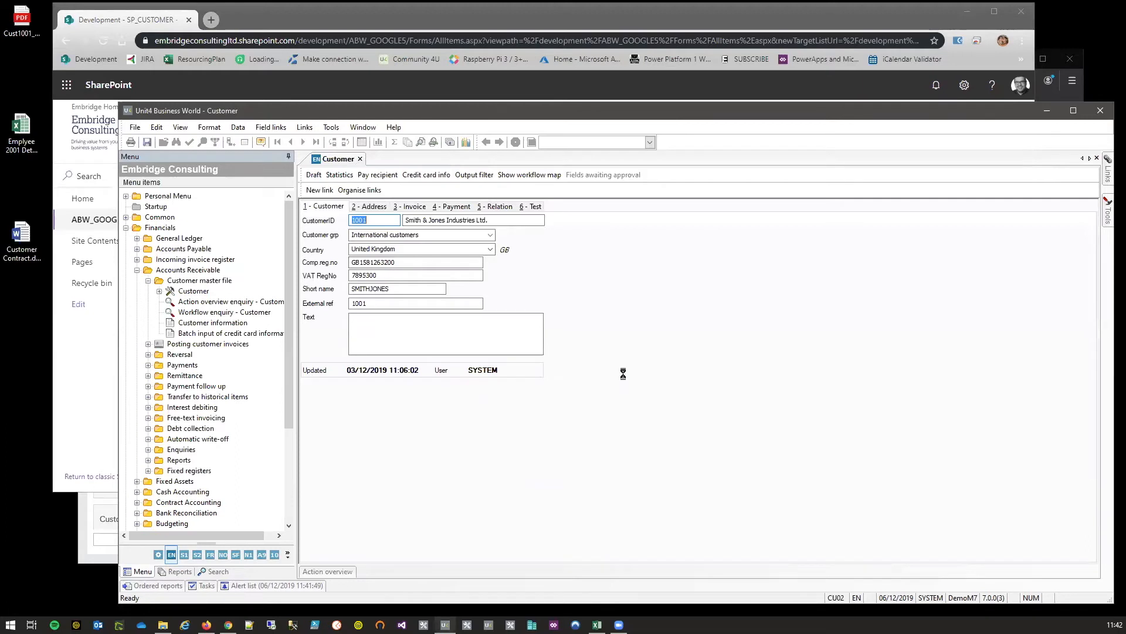
left_click(471, 24)
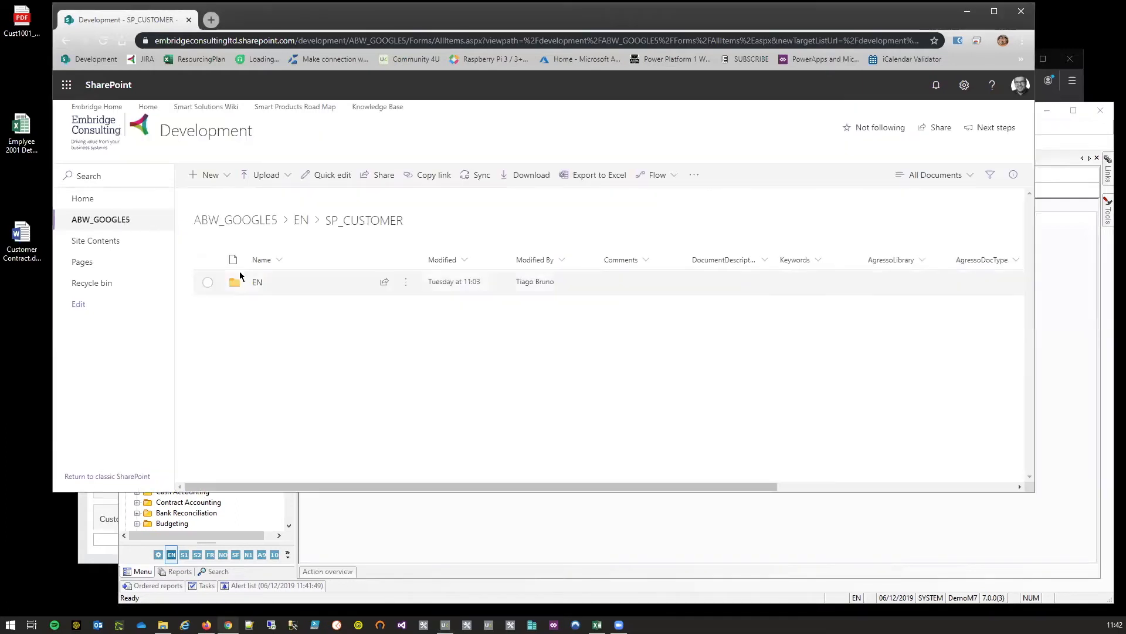
left_click(258, 284)
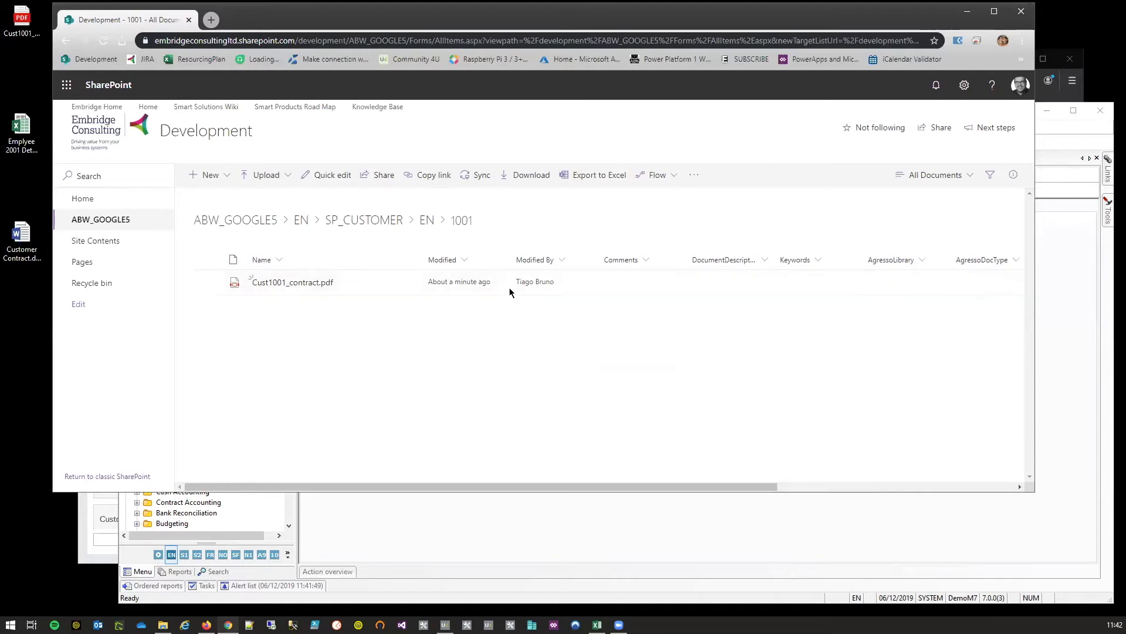
Step: Compare the customer record in Unit4 Business World with the contract file stored in the customer's SharePoint folder
key("alt+Tab")
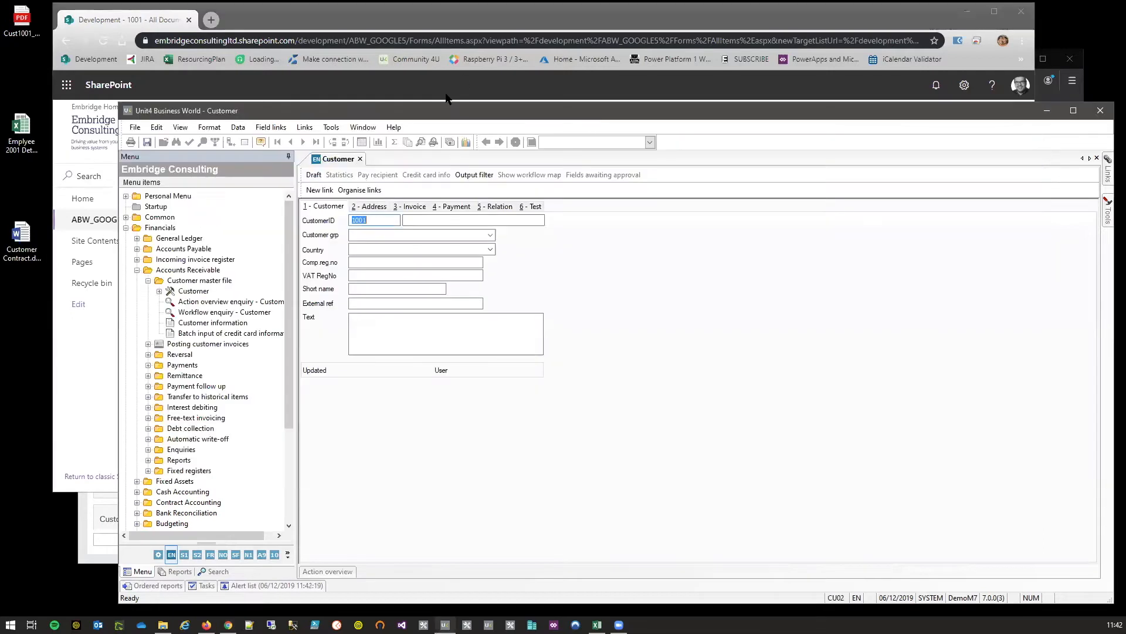
left_click_drag(431, 115, 651, 291)
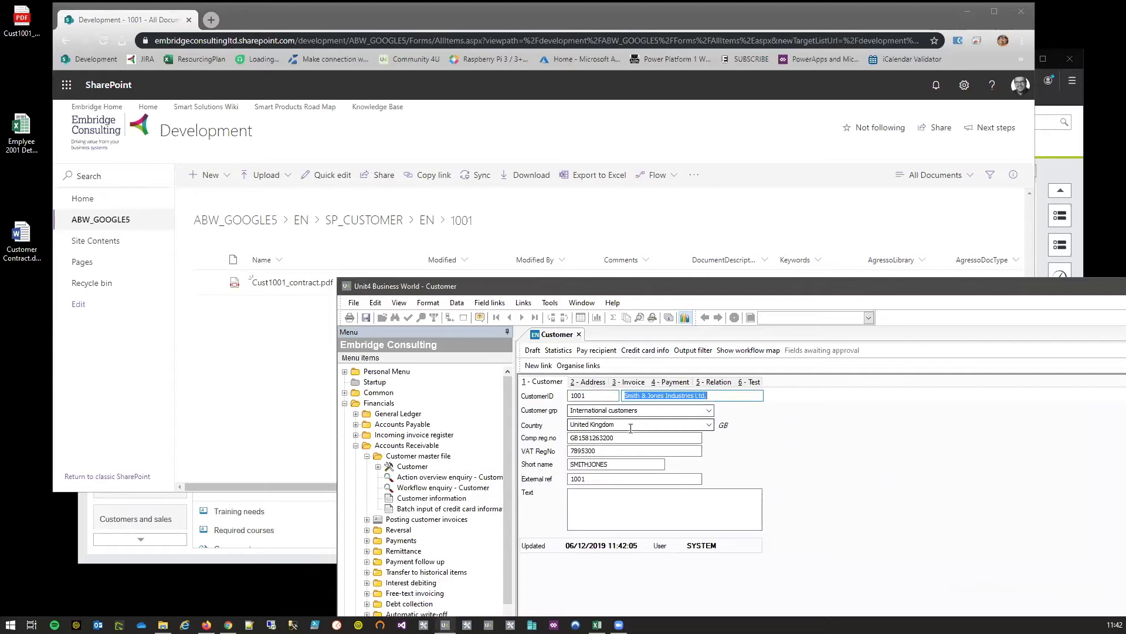
left_click(685, 319)
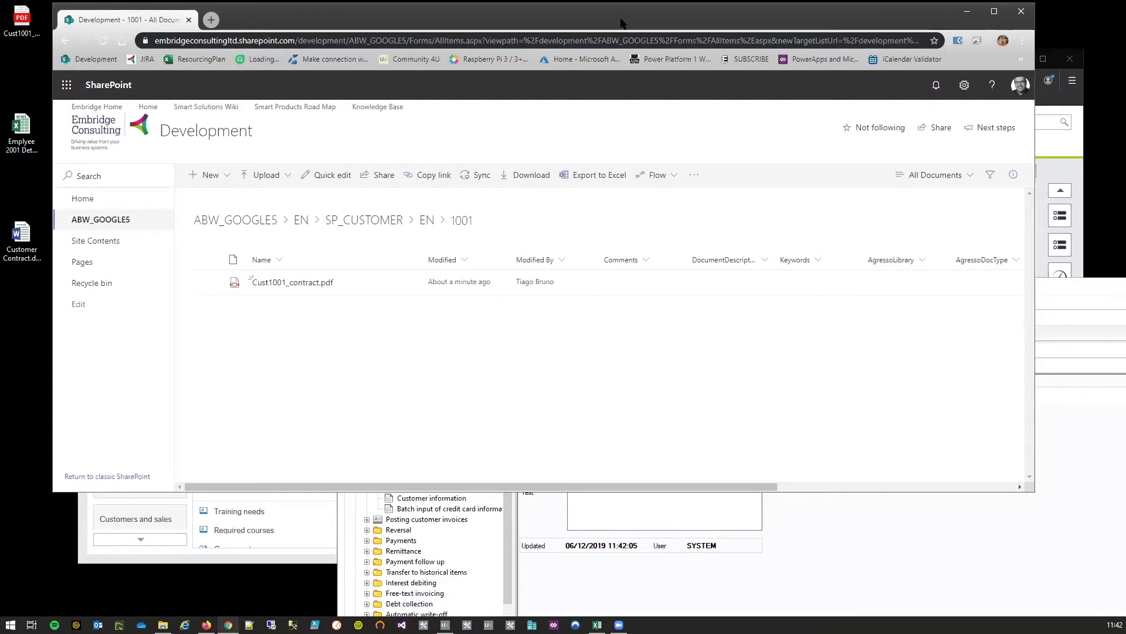
left_click_drag(623, 21, 622, 20)
left_click(980, 525)
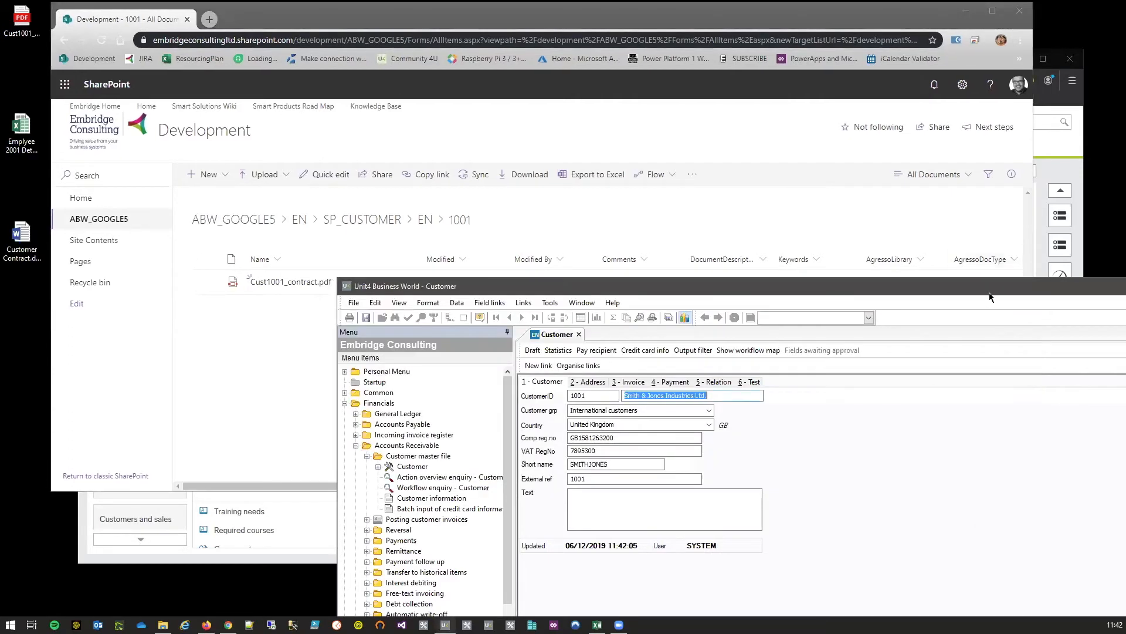
left_click_drag(990, 293, 763, 137)
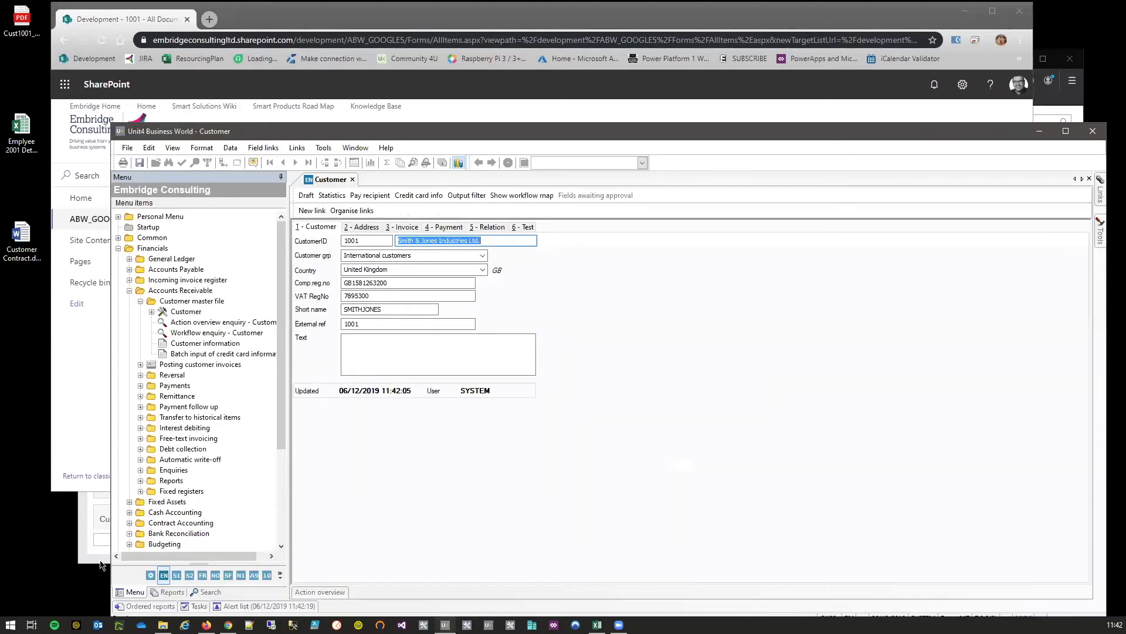
Step: Switch to the Unit4 Business World web client, open the Personnel screen and load the employee's record by resource ID
key("alt+Tab")
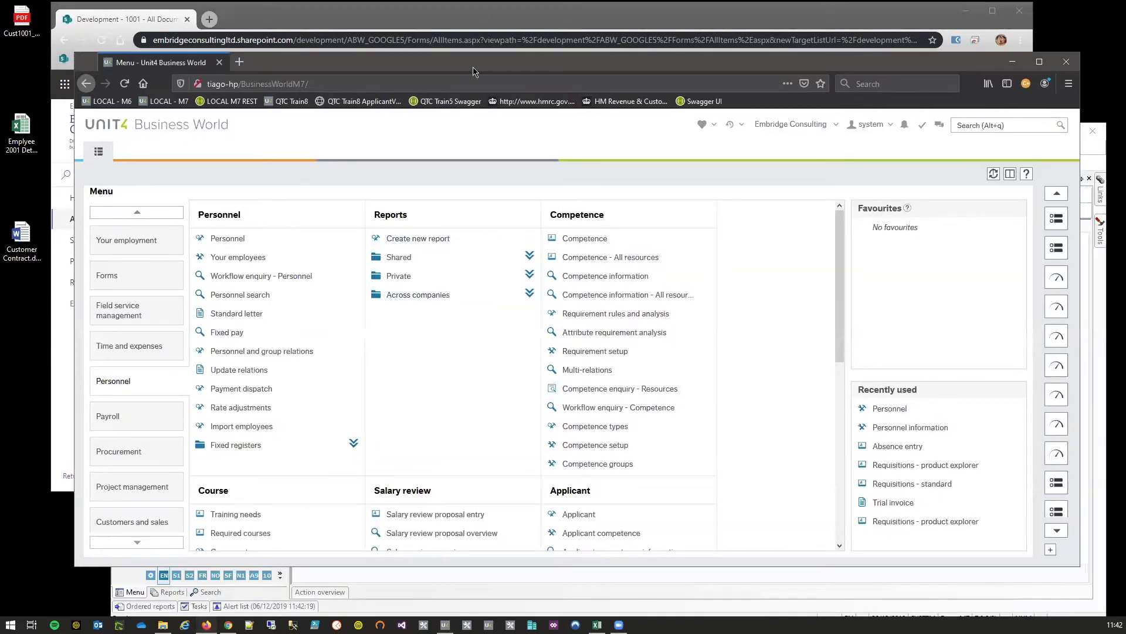
left_click(221, 239)
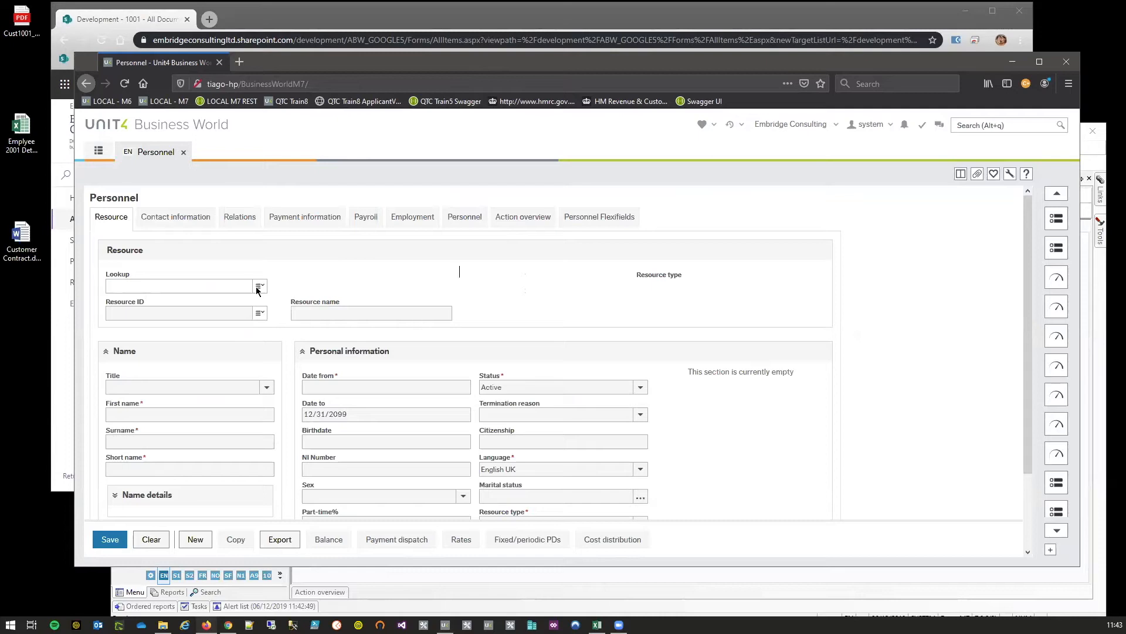
left_click(175, 286)
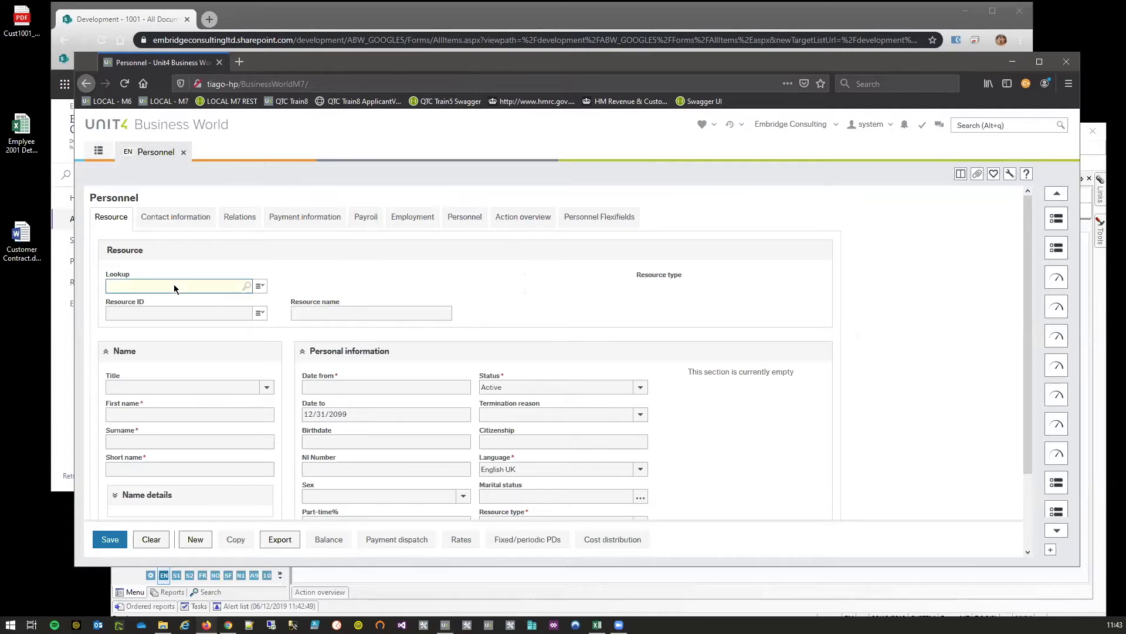
type("2001")
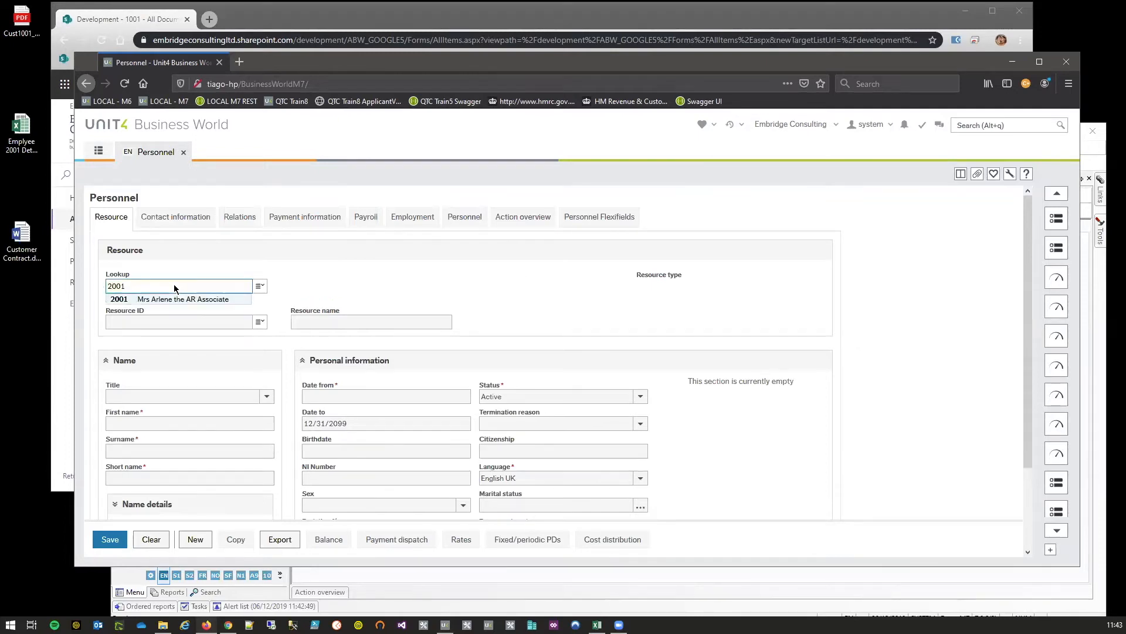
left_click(174, 299)
left_click(403, 268)
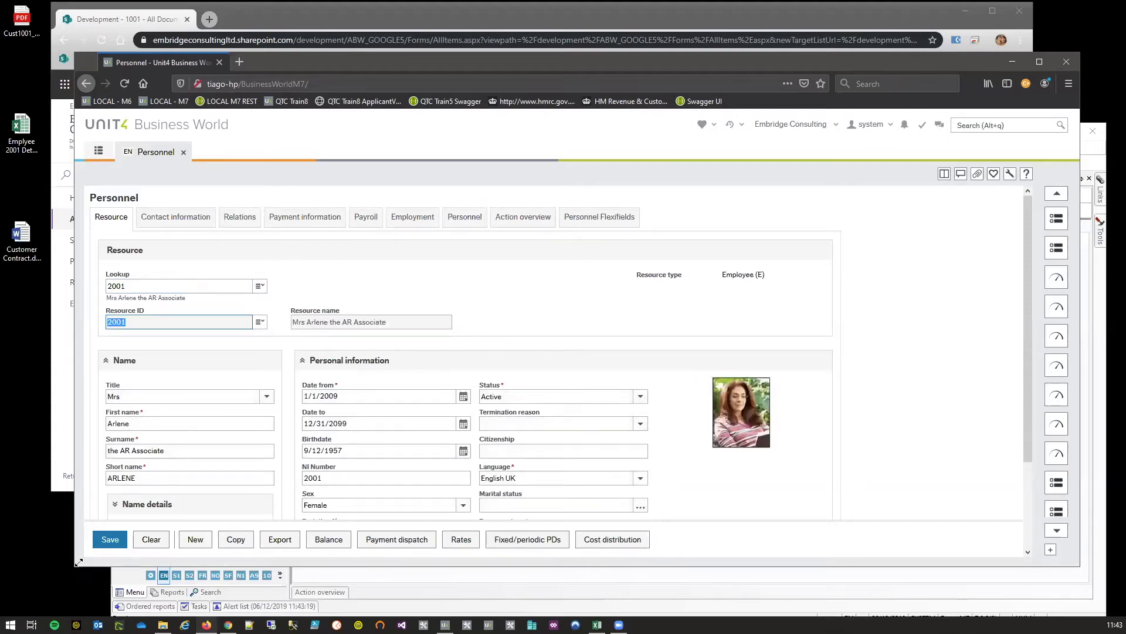
left_click_drag(73, 568, 72, 569)
Step: Open the employee record's document archive and select the SP_RESOURCE document type
left_click(978, 176)
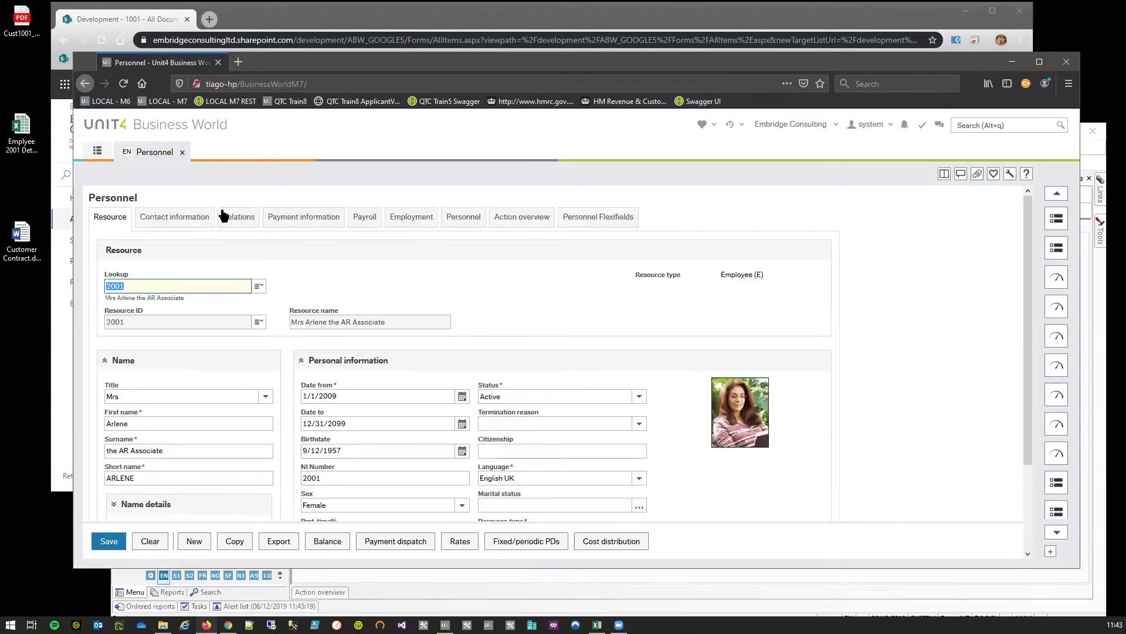
left_click(977, 173)
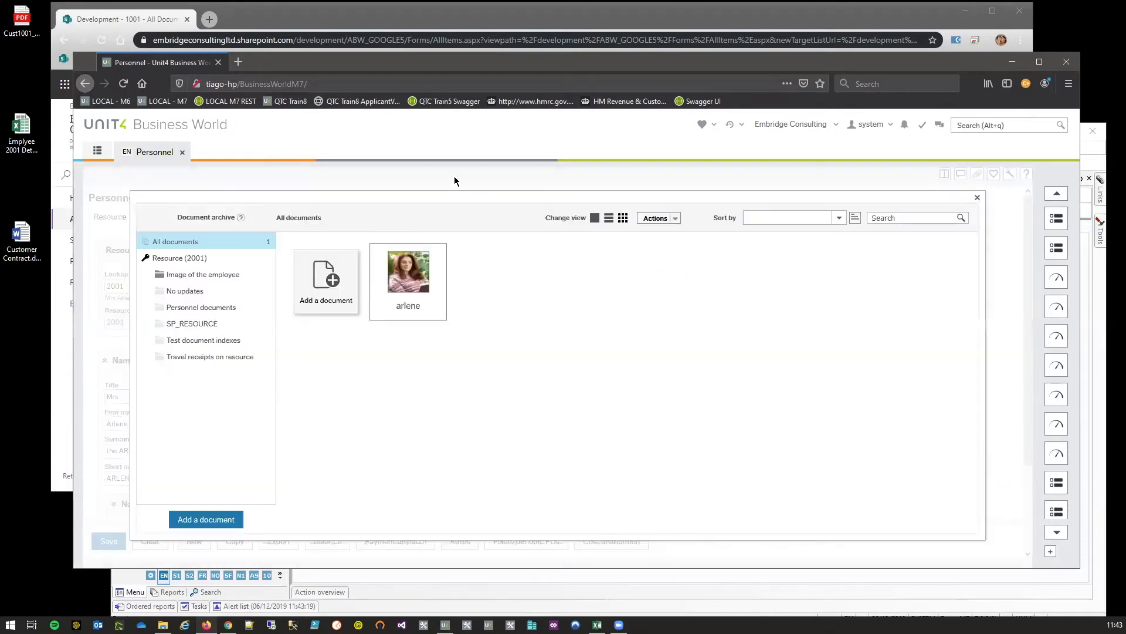
left_click(187, 326)
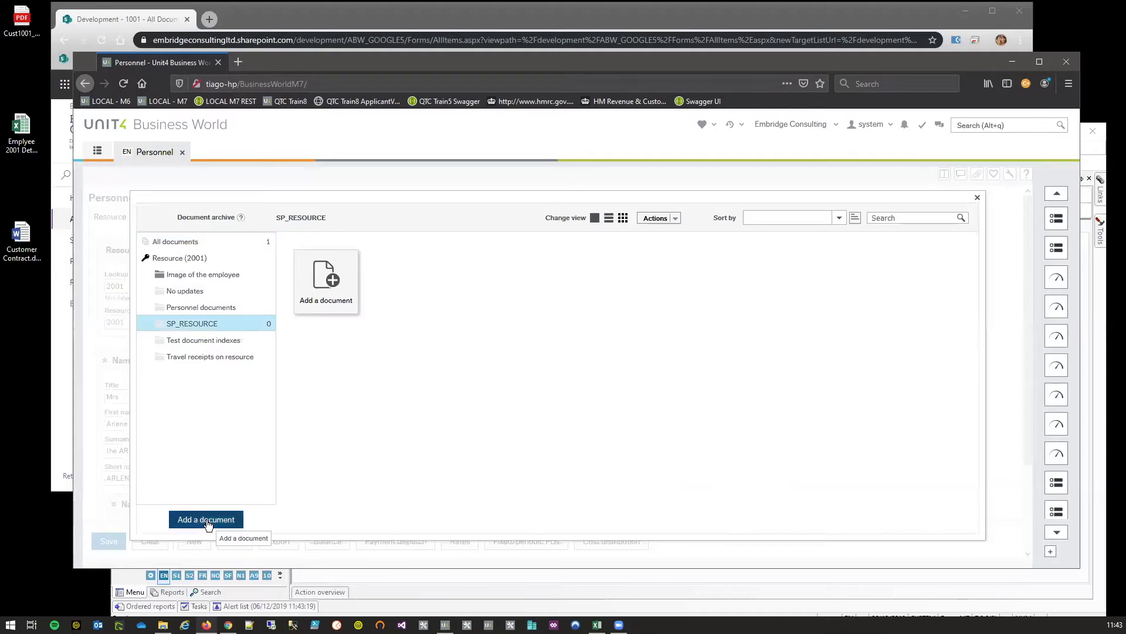
Step: Add the desktop file "Emplyee 2001 Details.xlsx" to the archive as an SP_RESOURCE document and save it
left_click(208, 521)
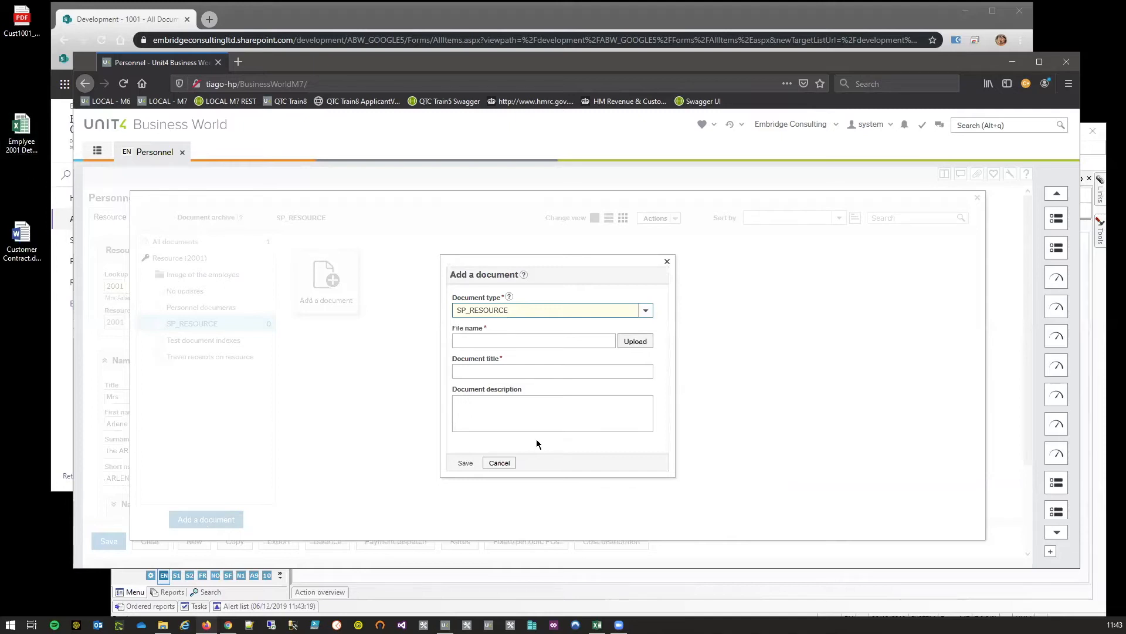
left_click(628, 346)
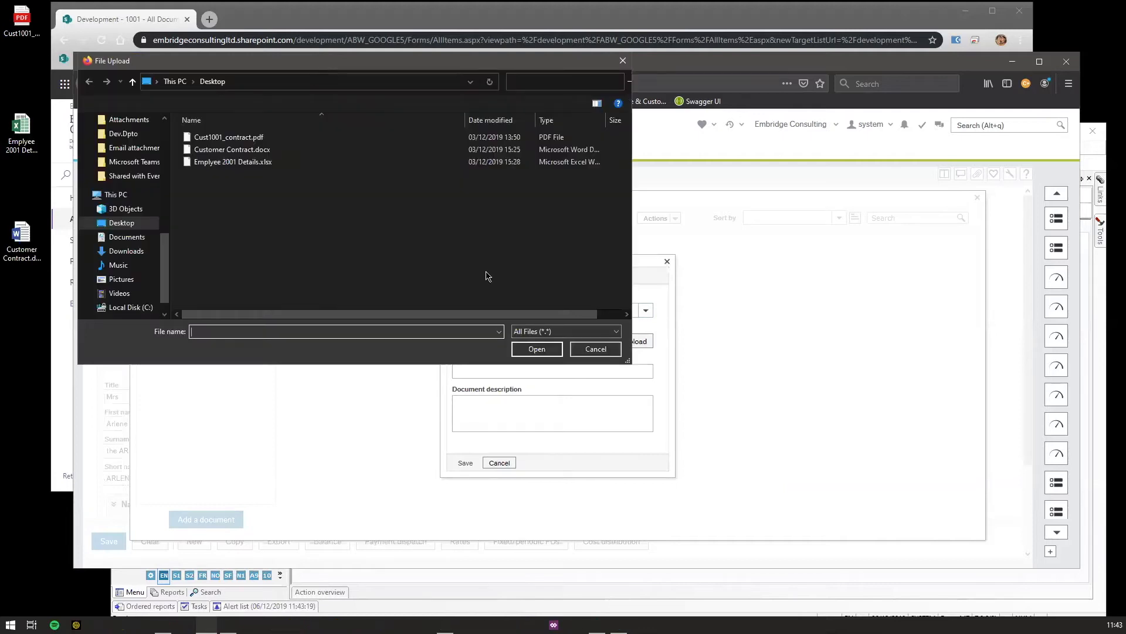
left_click(434, 232)
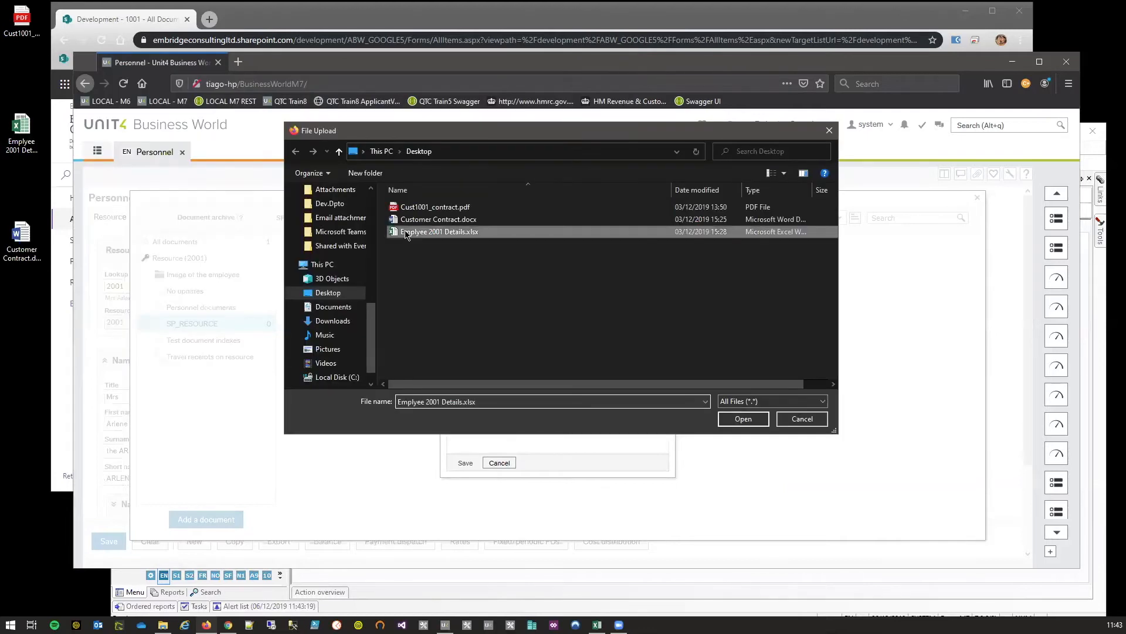
left_click(745, 424)
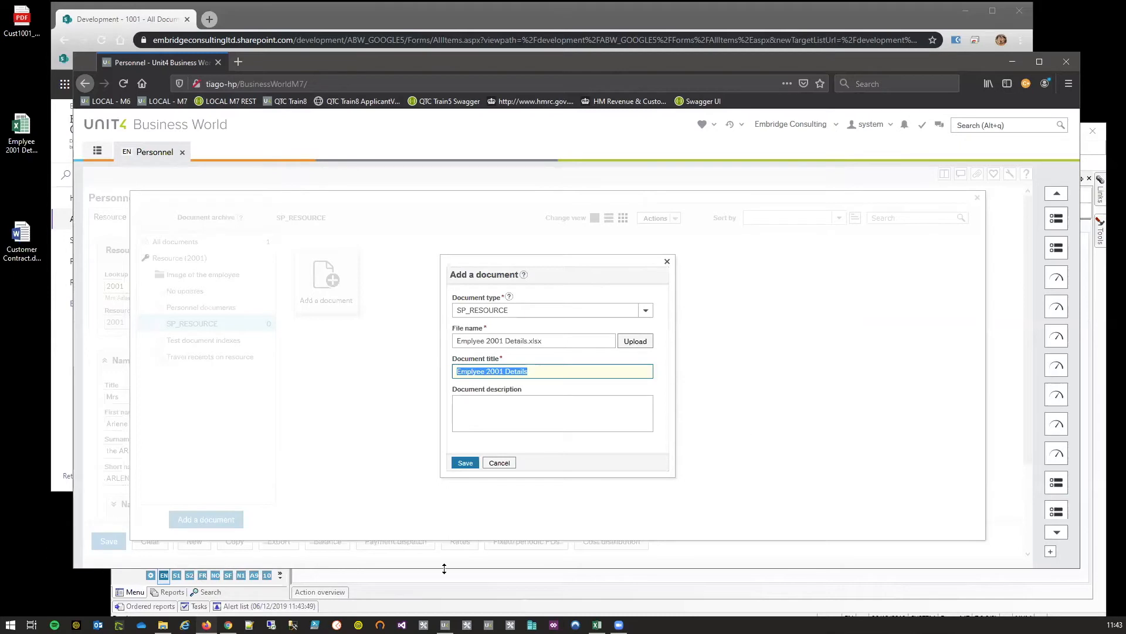
left_click(467, 465)
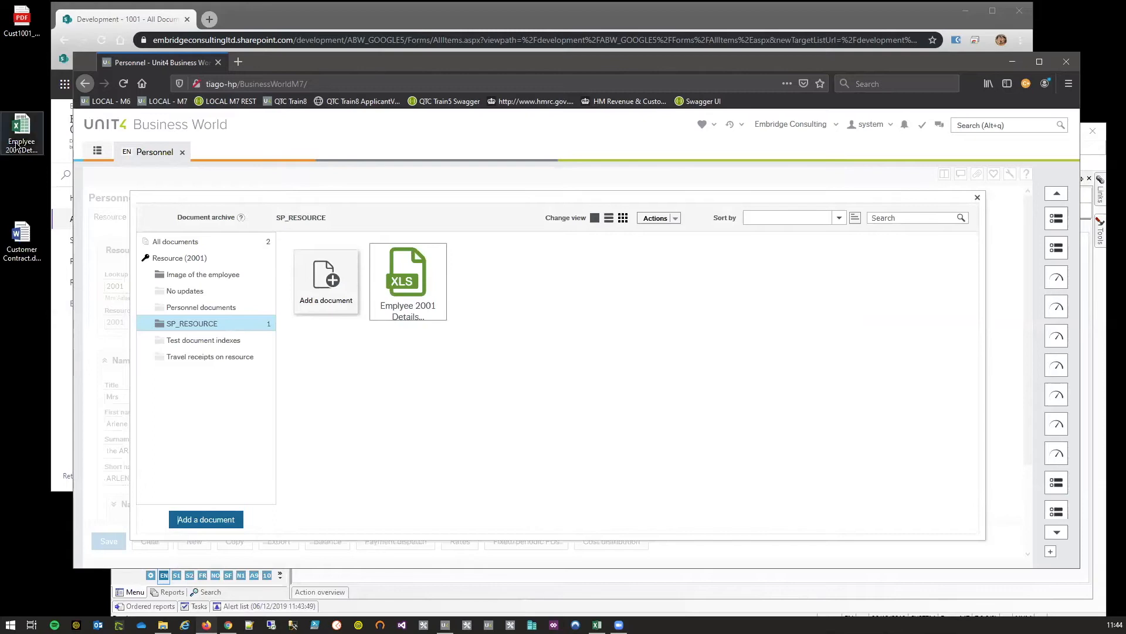
Step: Open the local copy of "Emplyee 2001 Details.xlsx" in Excel, examine its Option and Description table, and close it
left_click(21, 135)
double_click(21, 135)
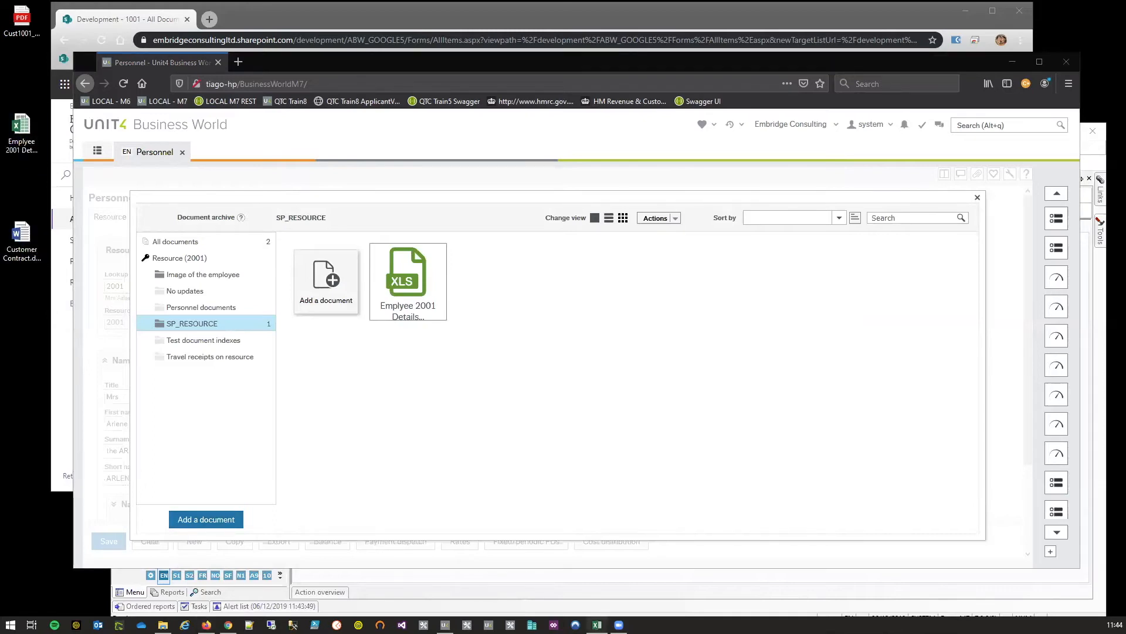
left_click(430, 394)
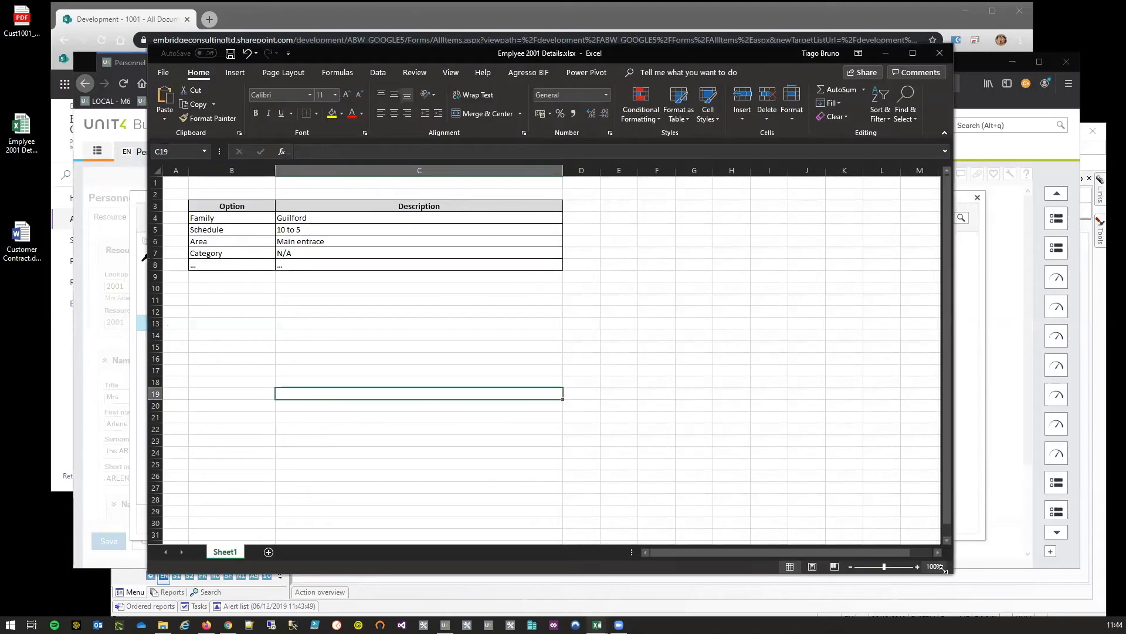
left_click(361, 312)
left_click_drag(222, 221, 399, 266)
left_click(362, 291)
left_click(412, 251)
left_click_drag(242, 209, 447, 262)
left_click(213, 253)
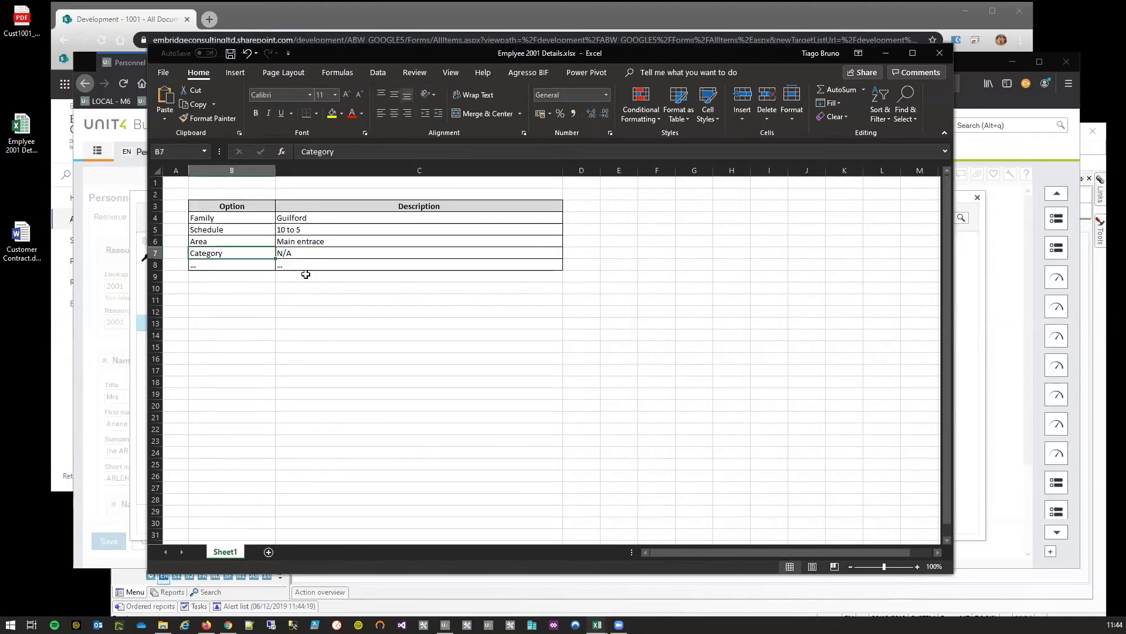
left_click(279, 255)
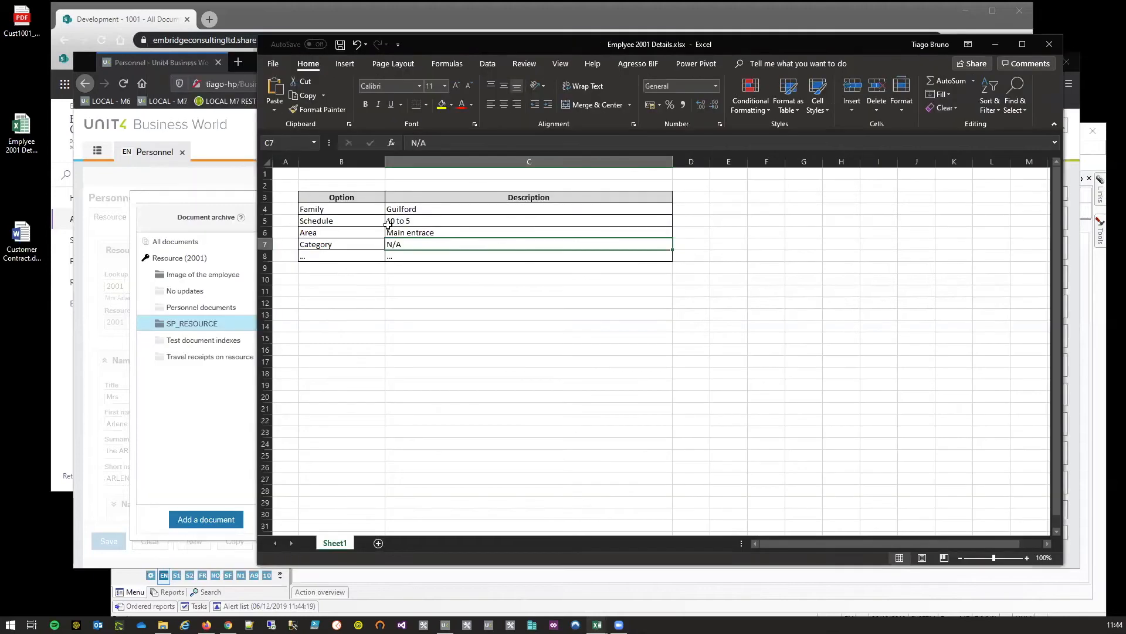
left_click(1050, 45)
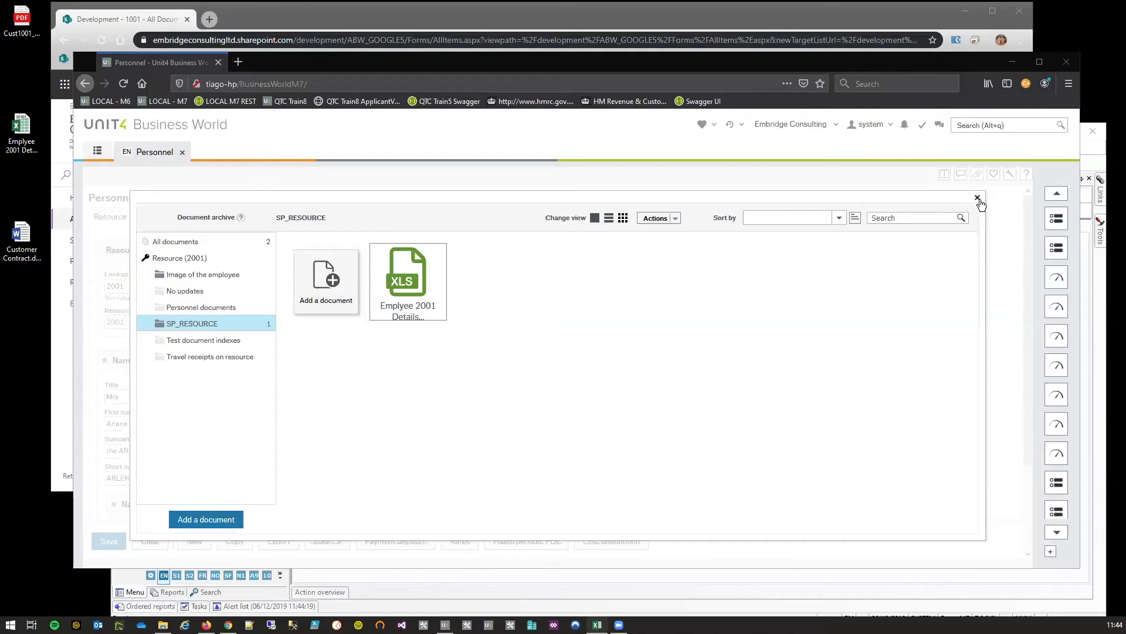
Step: Close the document archive and save the employee's Personnel record
left_click(977, 198)
left_click(108, 540)
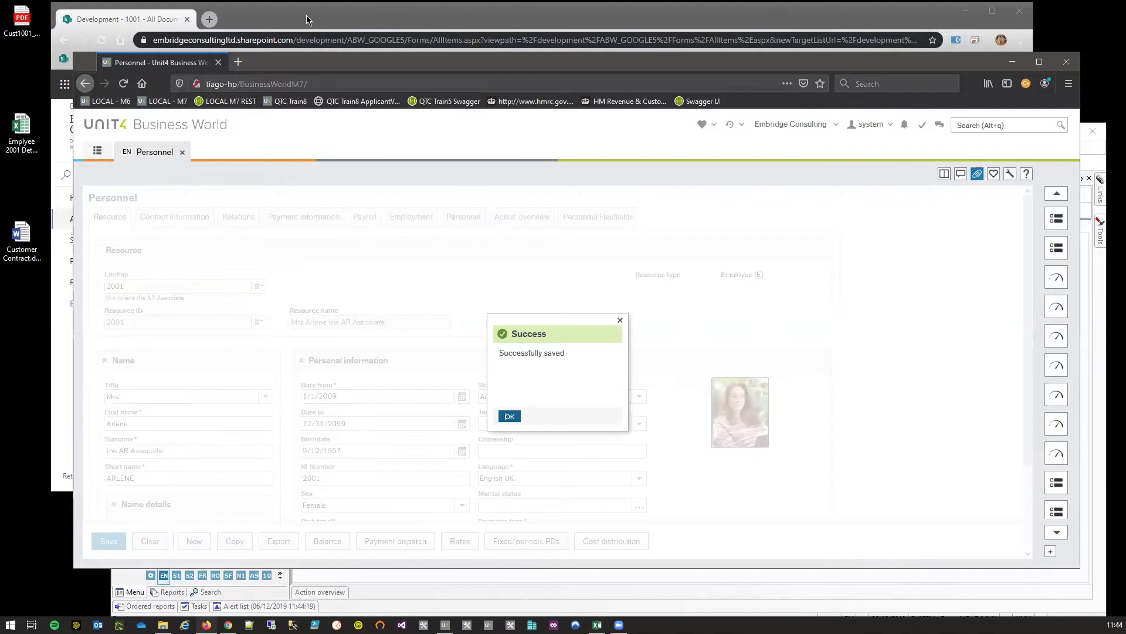
left_click(506, 417)
Step: Switch to the SharePoint window and open the employee's folder under EN, SP_RESOURCE, EN in the ABW_GOOGLE5 library
left_click(471, 14)
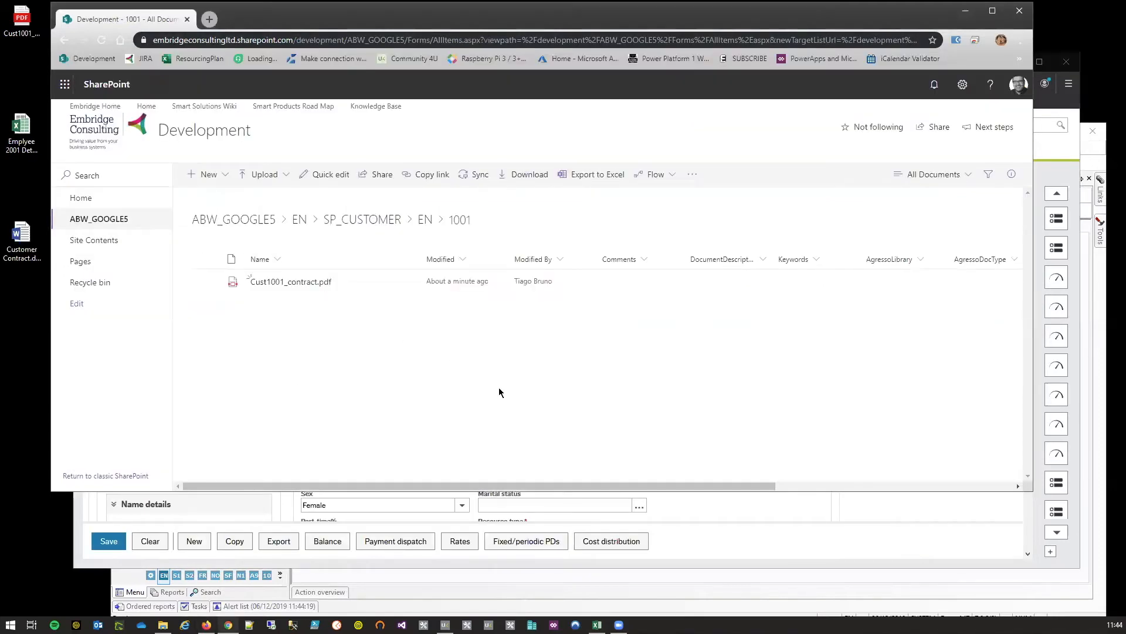
left_click_drag(517, 23, 520, 23)
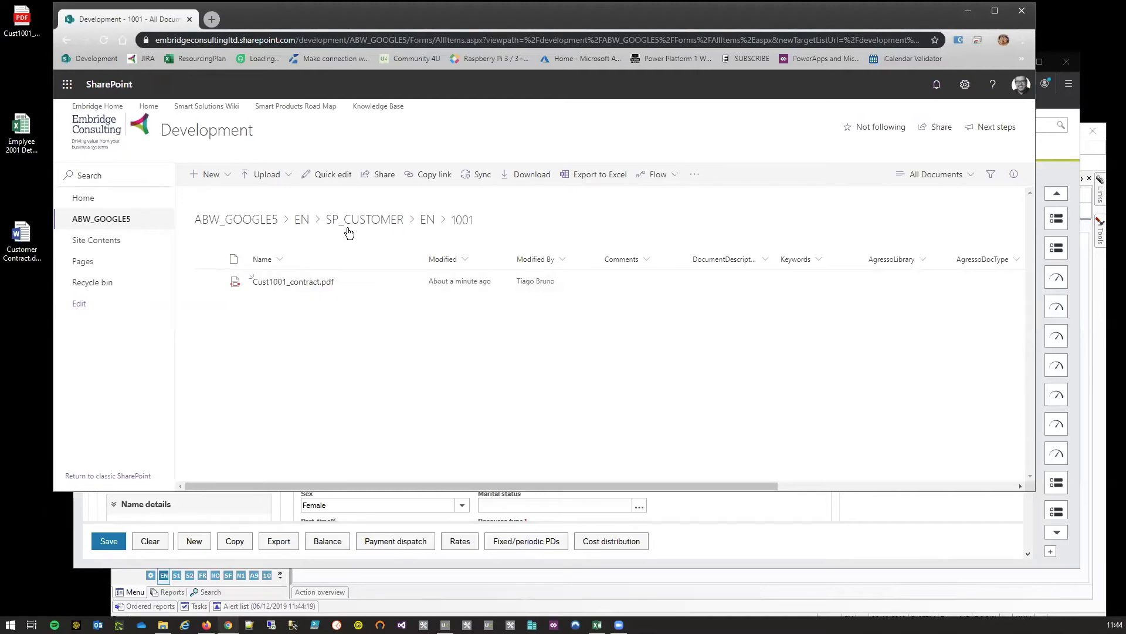
left_click(301, 219)
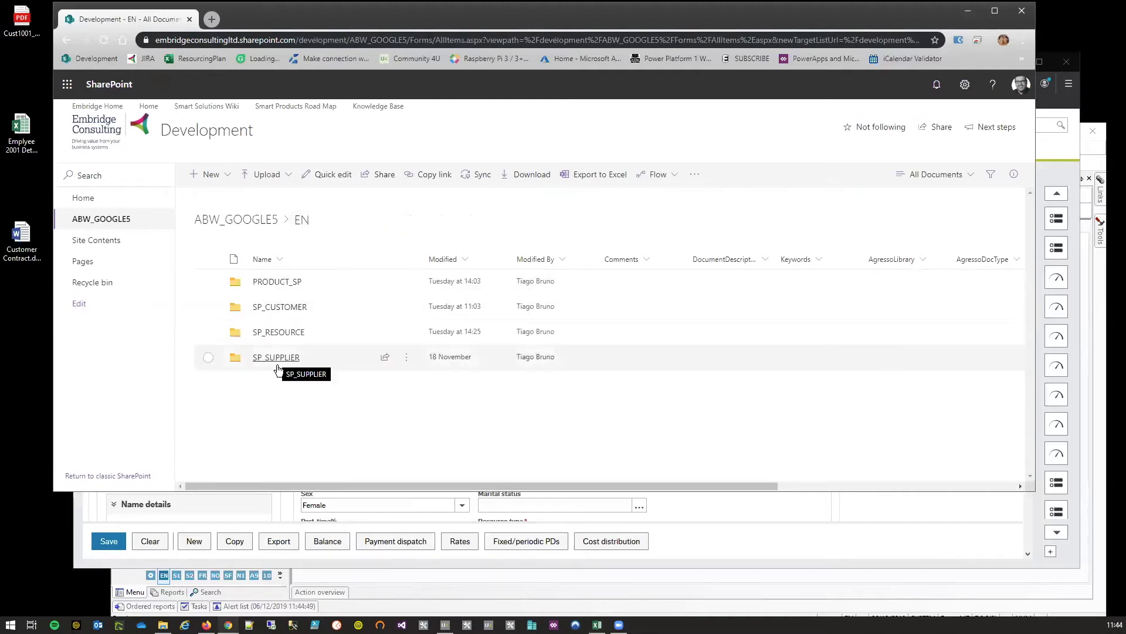
left_click(288, 333)
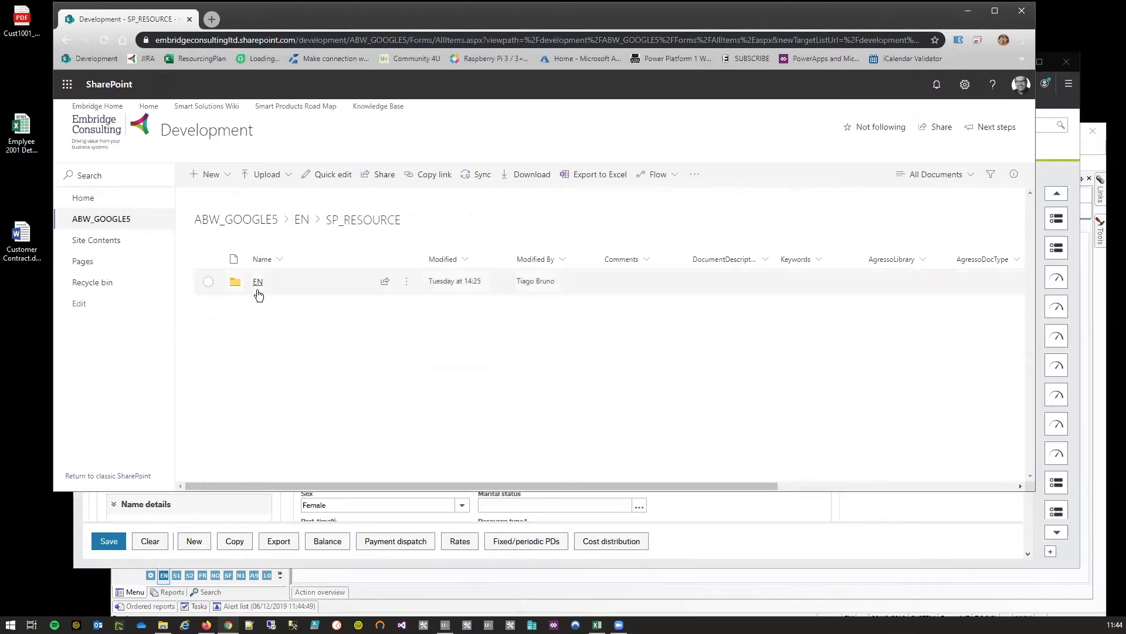
left_click(258, 291)
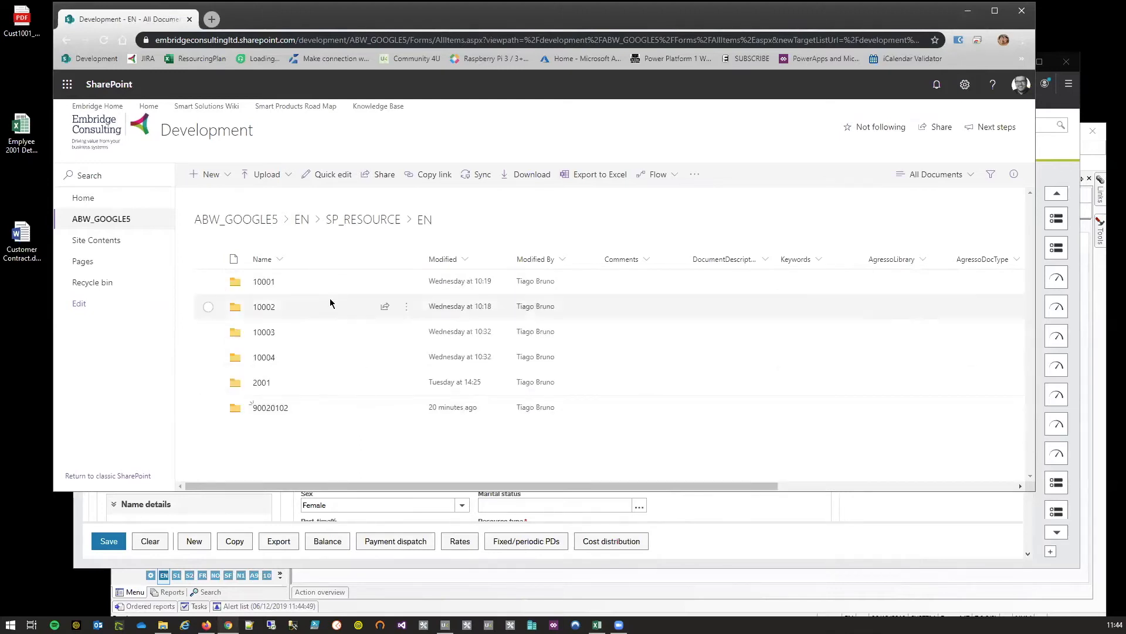
left_click(258, 385)
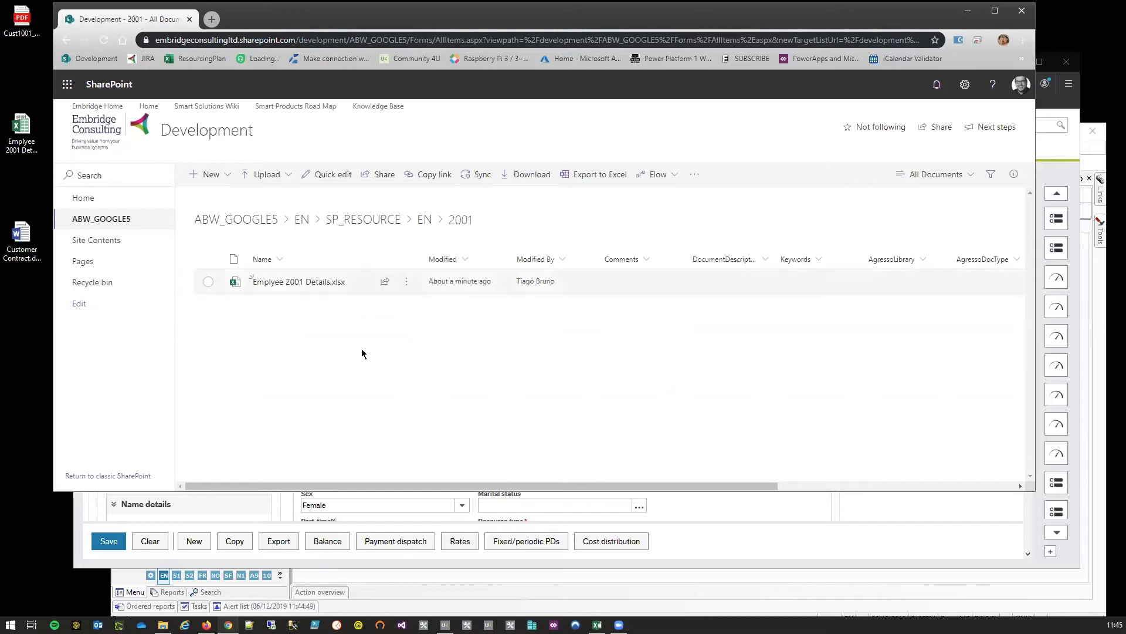
Step: Open "Emplyee 2001 Details.xlsx" from SharePoint in Excel for the web and set the Category description in C7 to "Main Category"
left_click(274, 288)
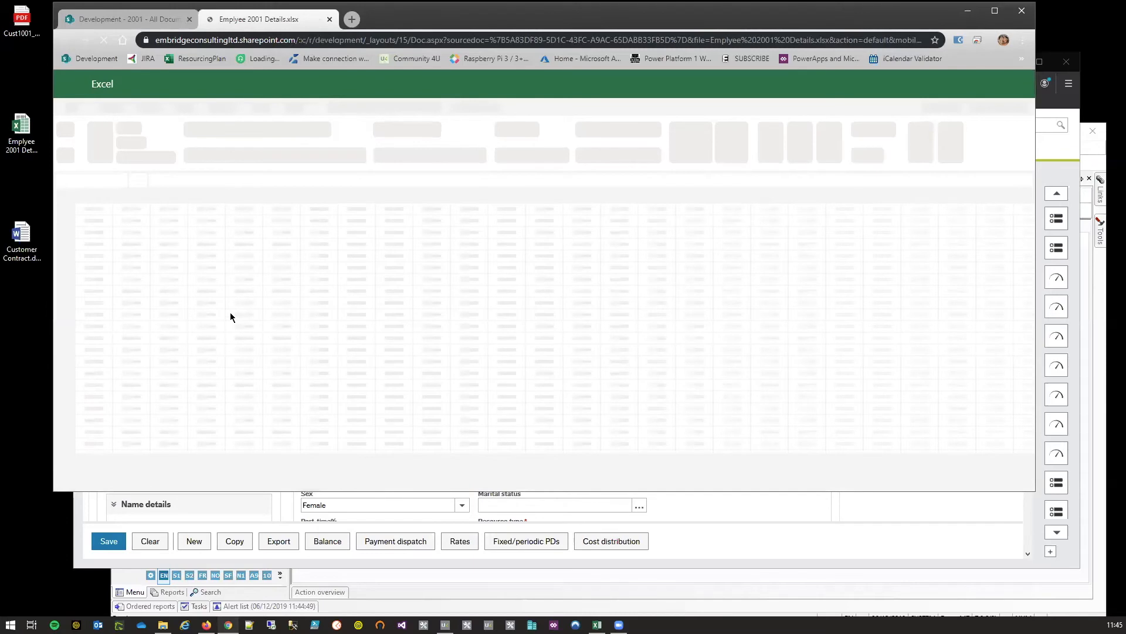
left_click(200, 282)
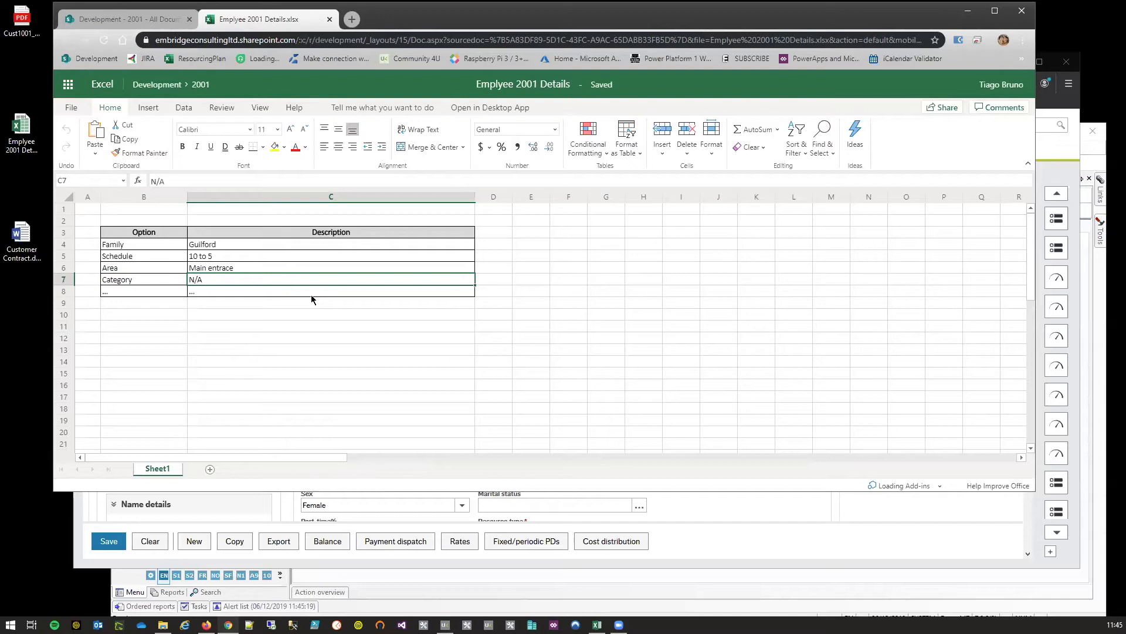
type("Main Category")
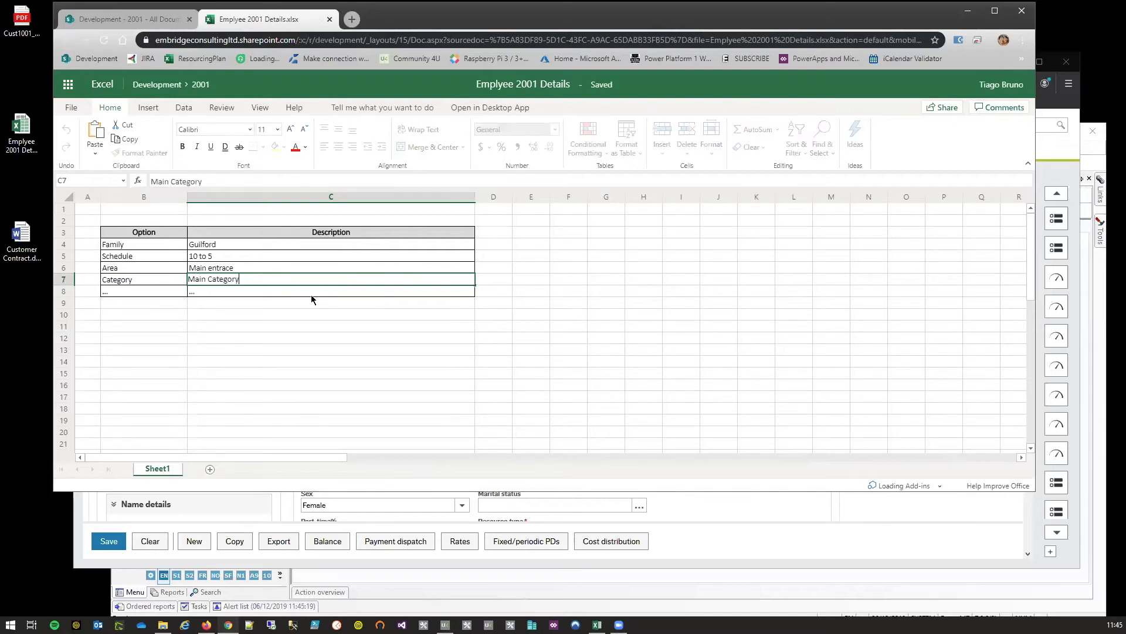
key("Tab")
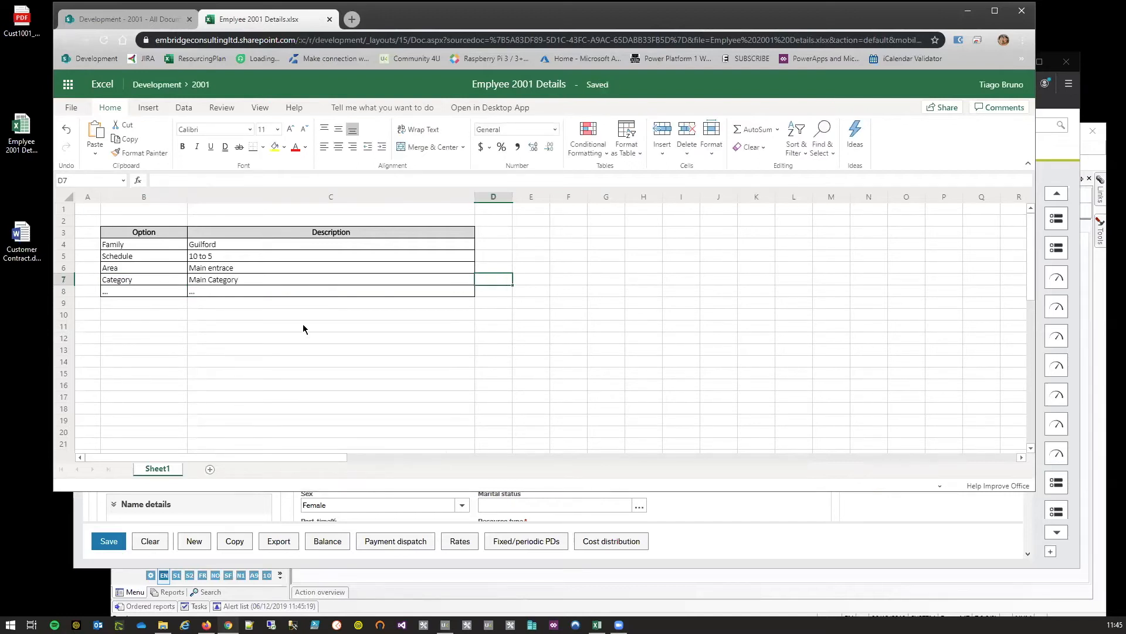
left_click(228, 361)
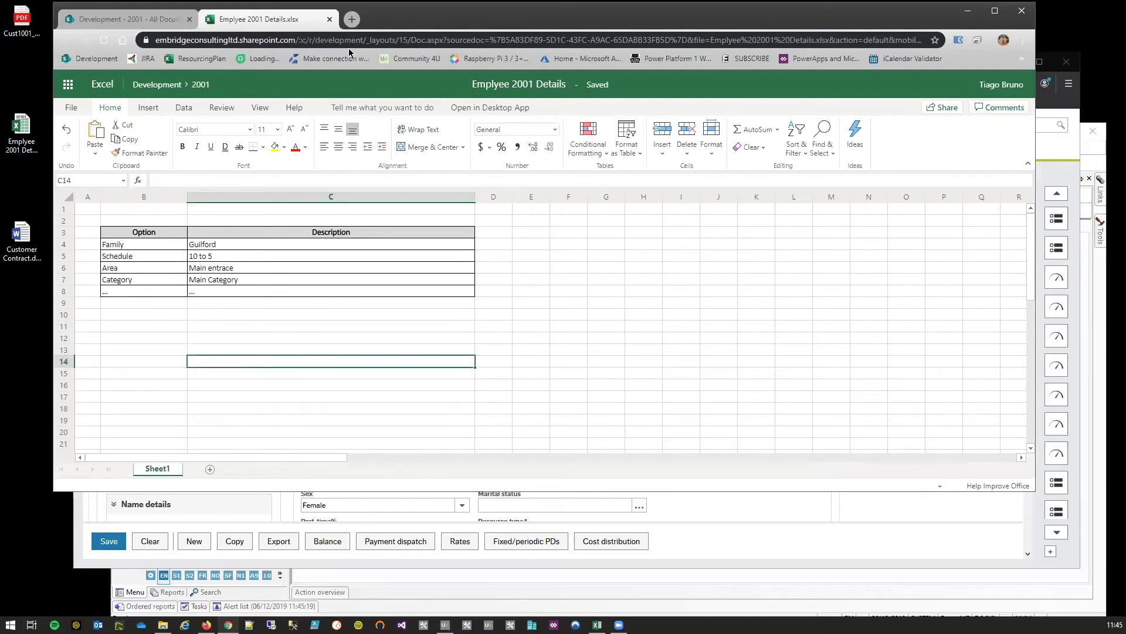
Step: Close the workbook, reopen it from the SharePoint folder to check the Category description, and close it again
left_click(330, 19)
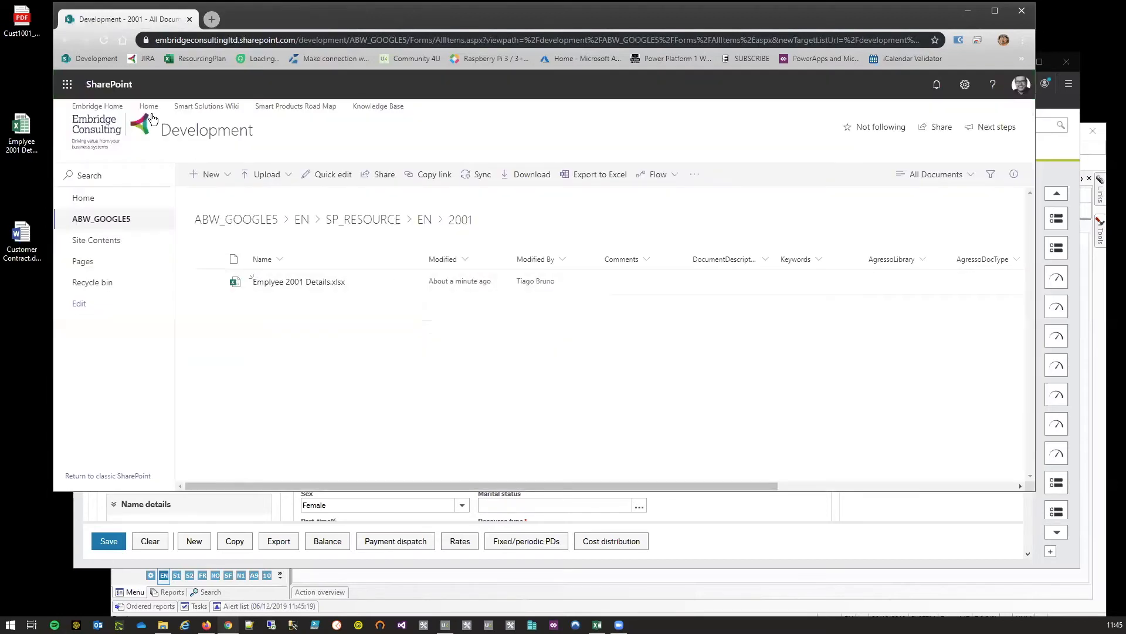
left_click(309, 282)
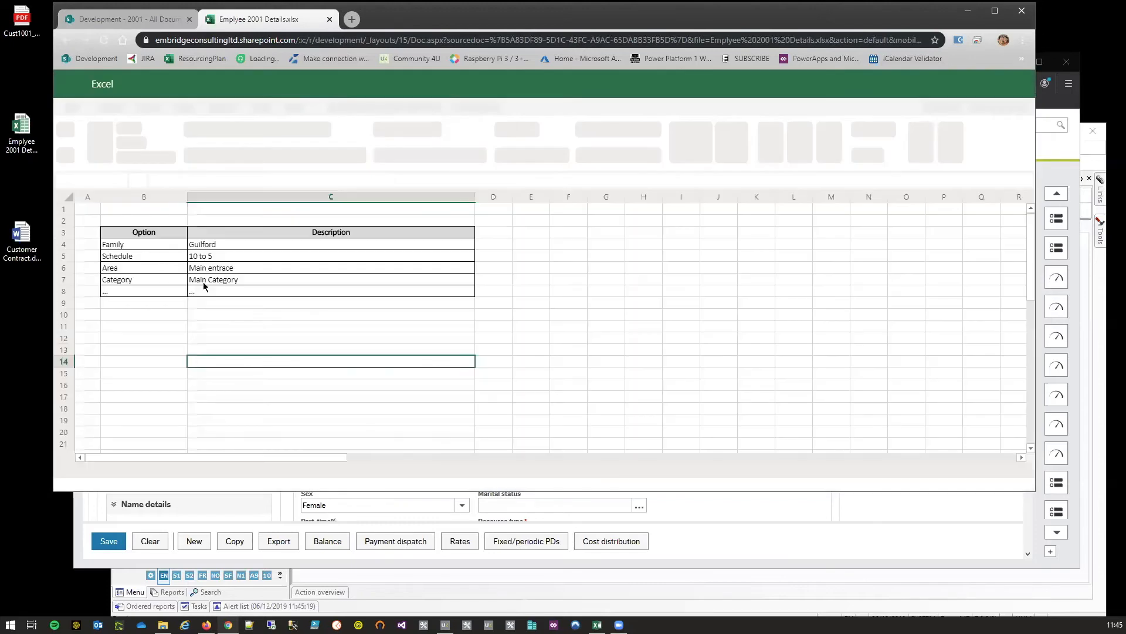
left_click(331, 24)
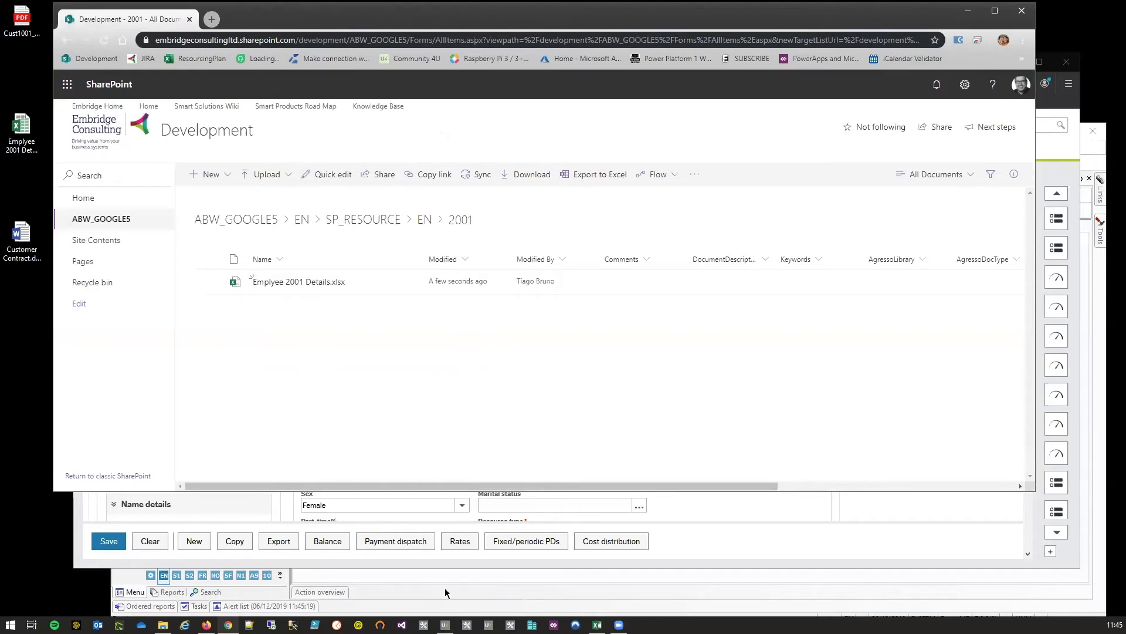
Step: Switch to the Unit4 Business World desktop client, close the Customer screen and collapse Accounts Receivable
left_click(445, 593)
left_click(353, 180)
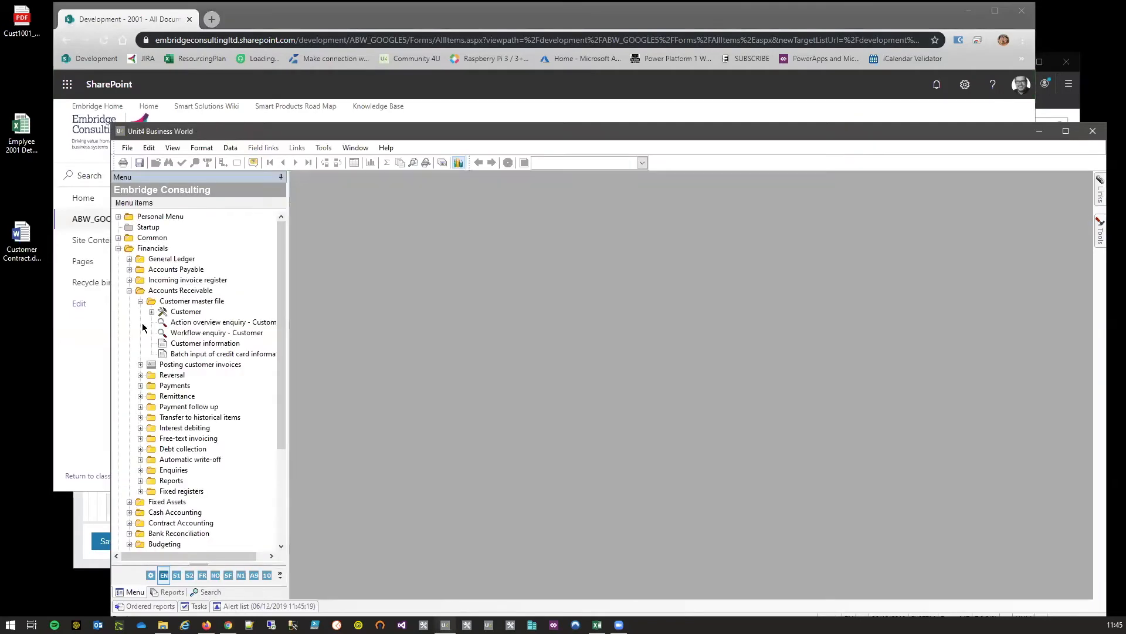
left_click(128, 290)
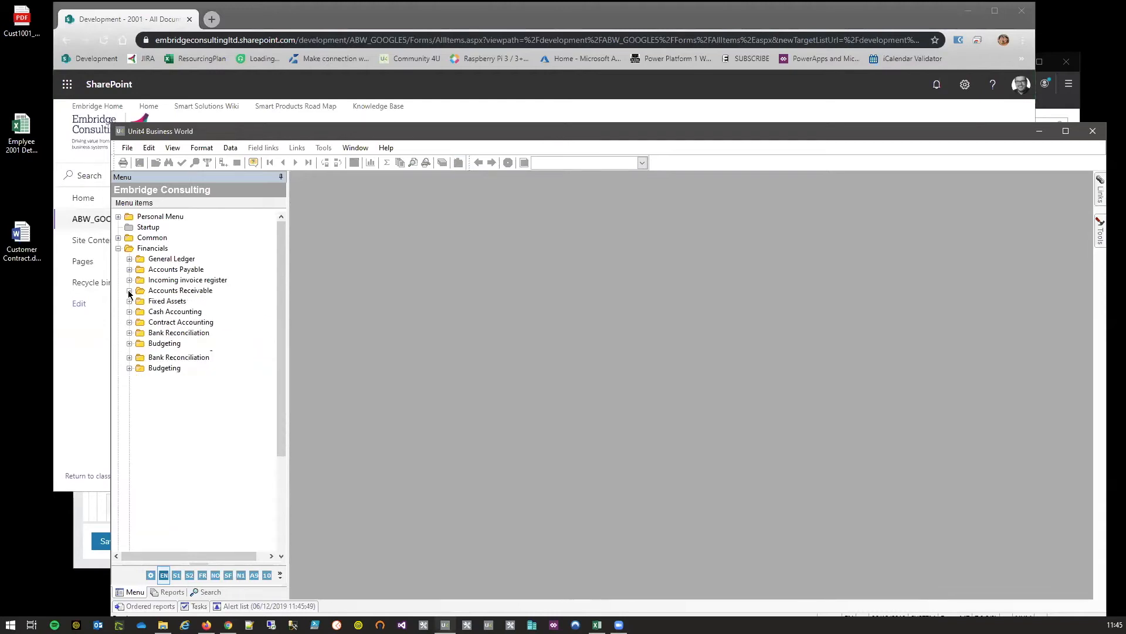
Step: Collapse Financials, open the Personnel screen under Human resources, Personnel registration, and load the employee's record by ResID
left_click(119, 249)
double_click(176, 270)
left_click(170, 292)
double_click(185, 312)
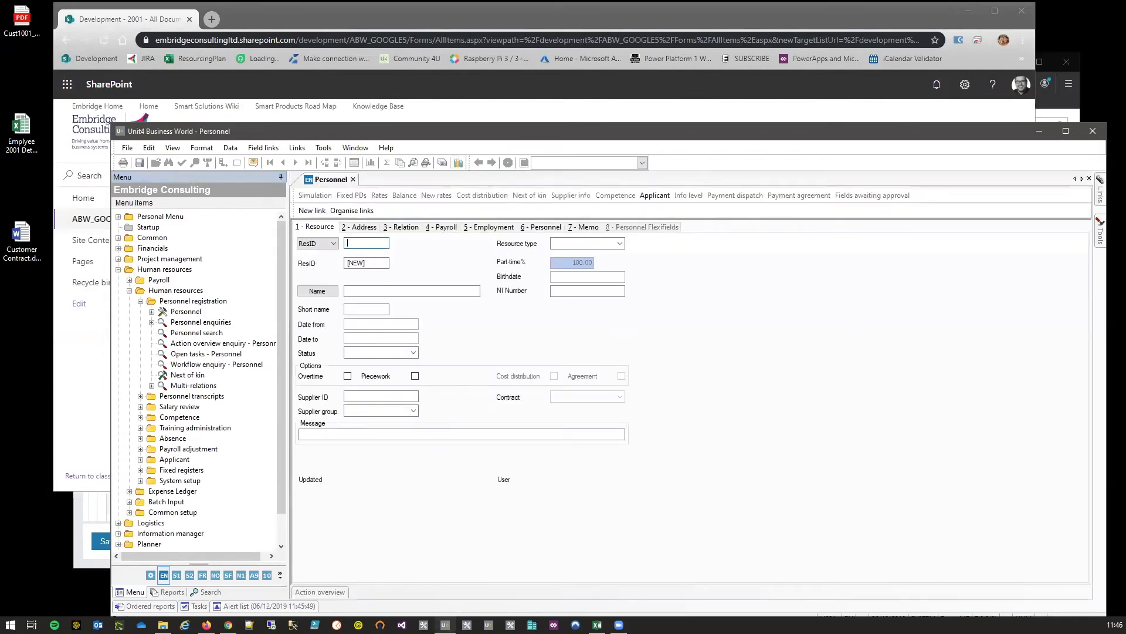
key("Return")
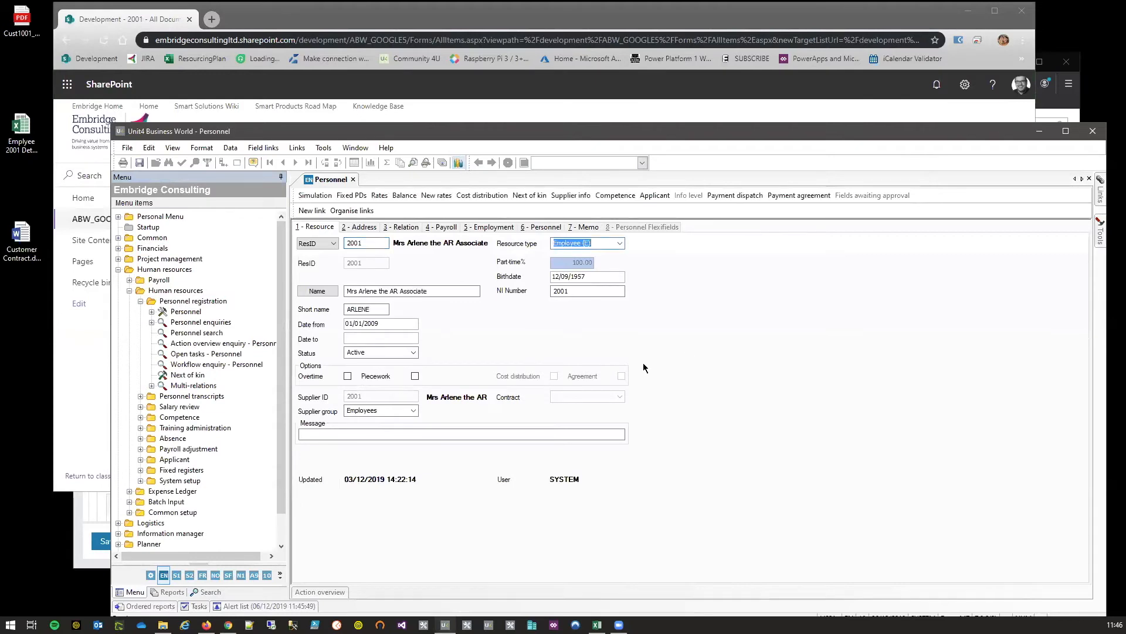
Step: Show the SP_RESOURCE files in the employee's document archive and compare them with the file in the SharePoint folder
left_click(458, 163)
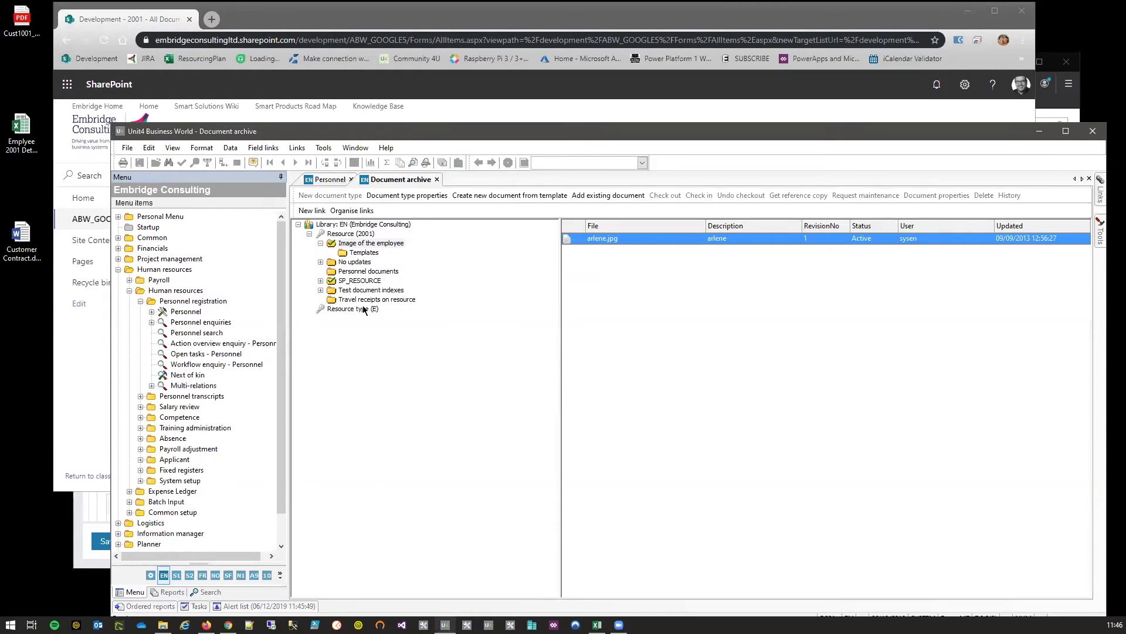
left_click(350, 282)
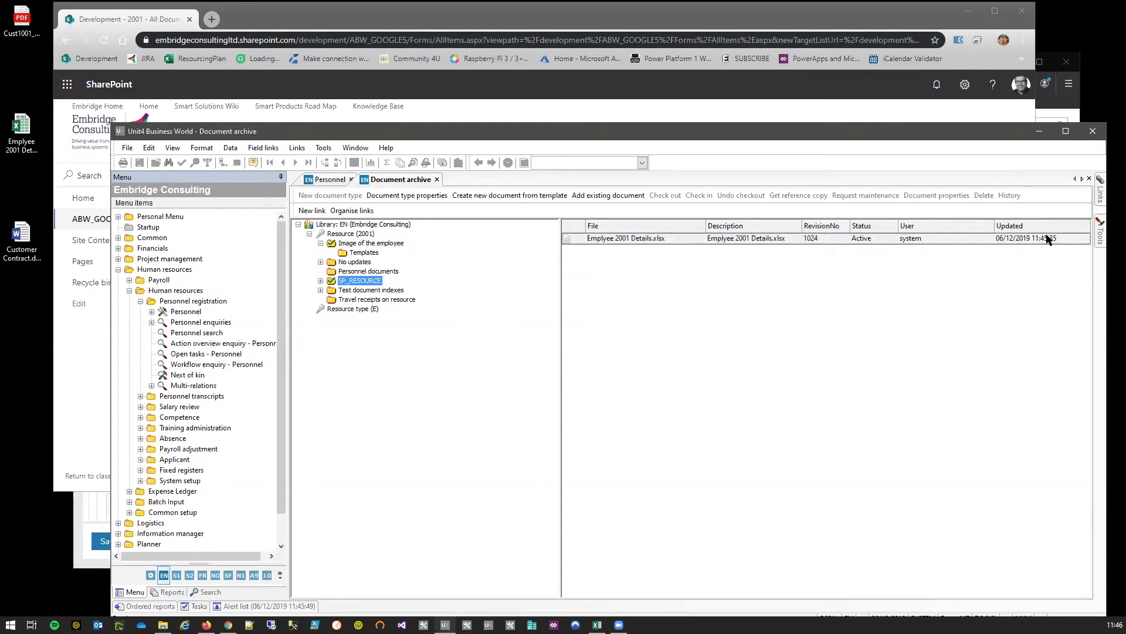
left_click_drag(561, 277, 472, 291)
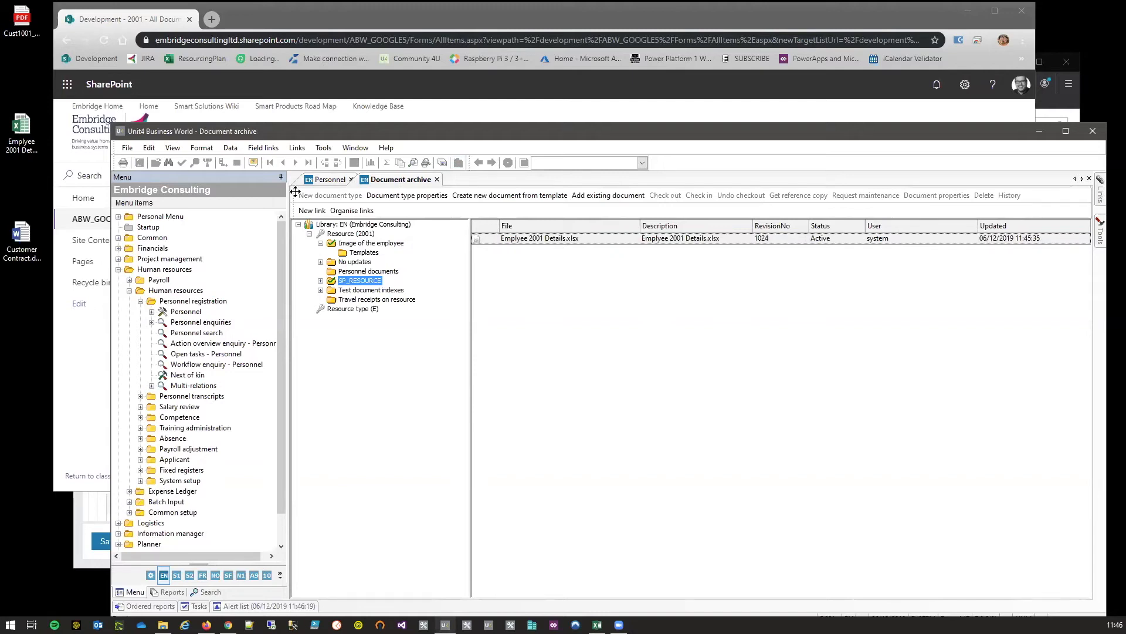
left_click(335, 36)
left_click(657, 513)
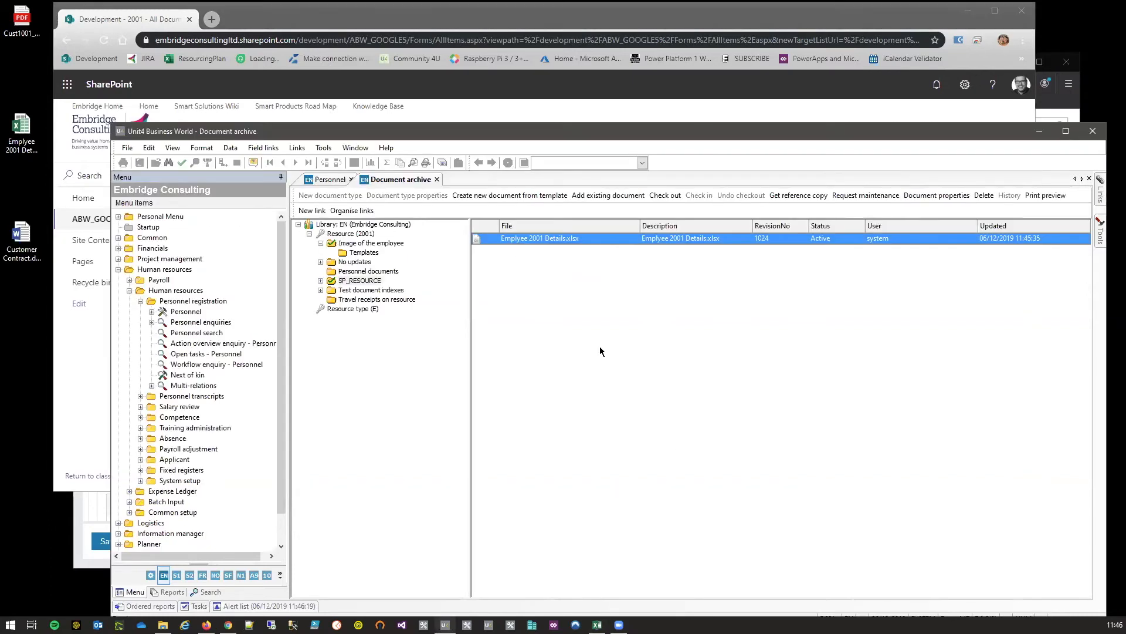
left_click(392, 44)
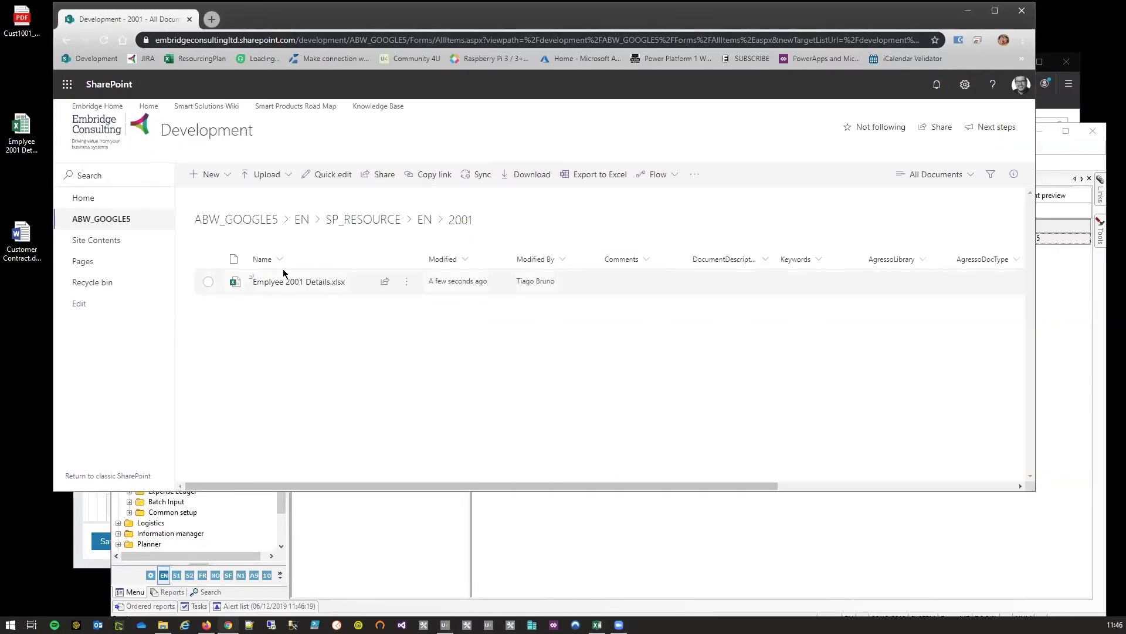
left_click(722, 529)
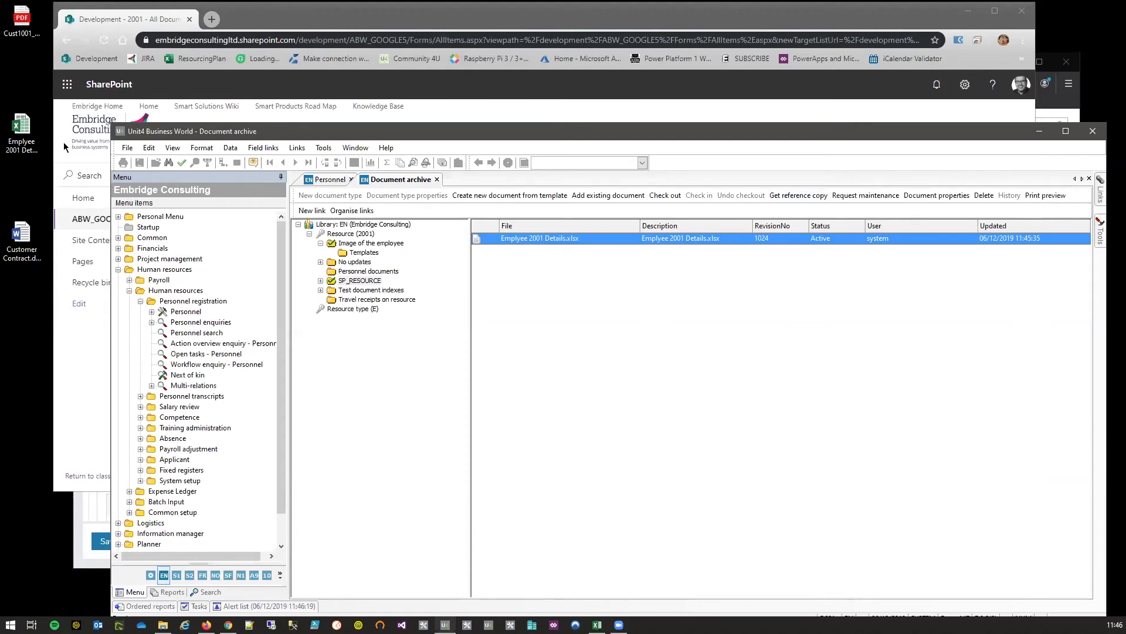
Step: Rename the desktop file "Emplyee 2001 Details.xlsx" to "Emplyee 2001 Details_old.xlsx" and place it just below the PDF file
left_click(26, 139)
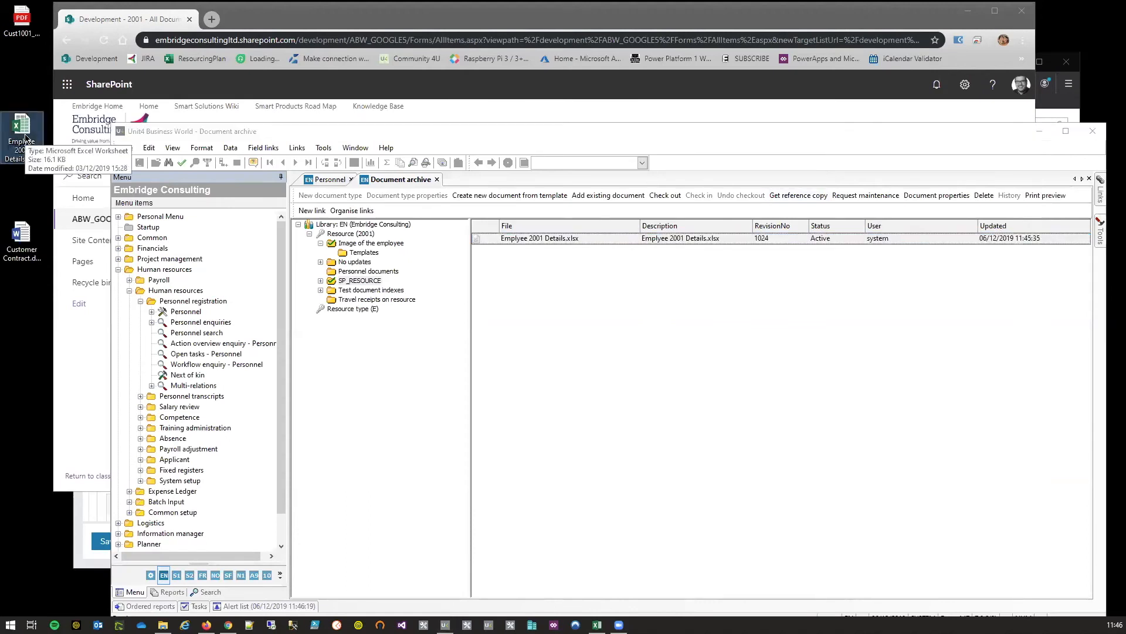
left_click(26, 141)
key("Right")
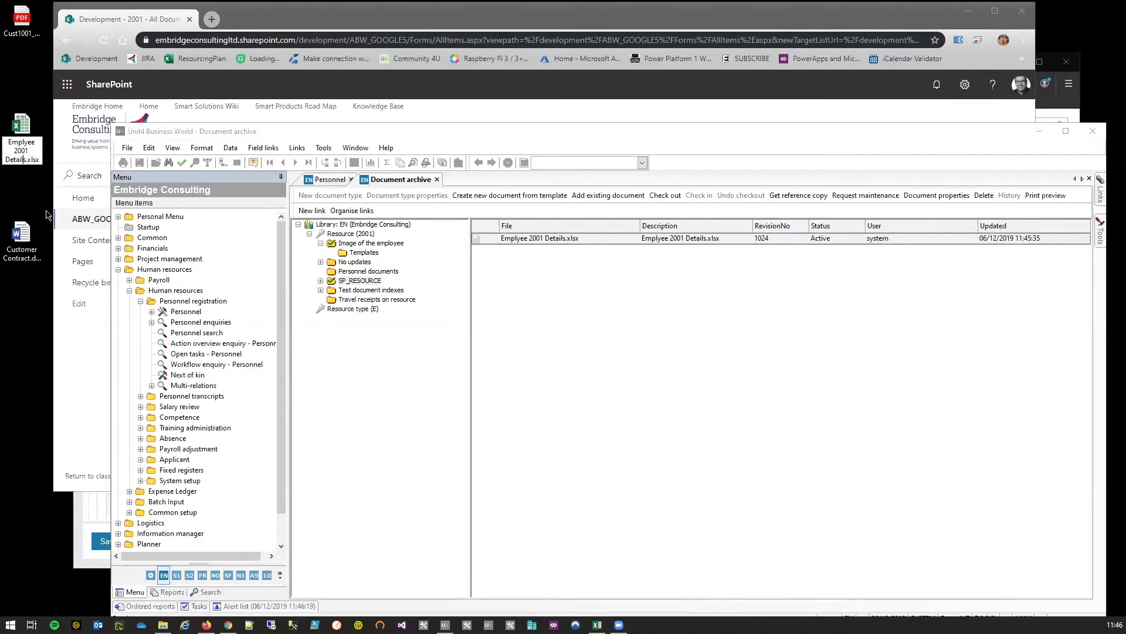
type("_old")
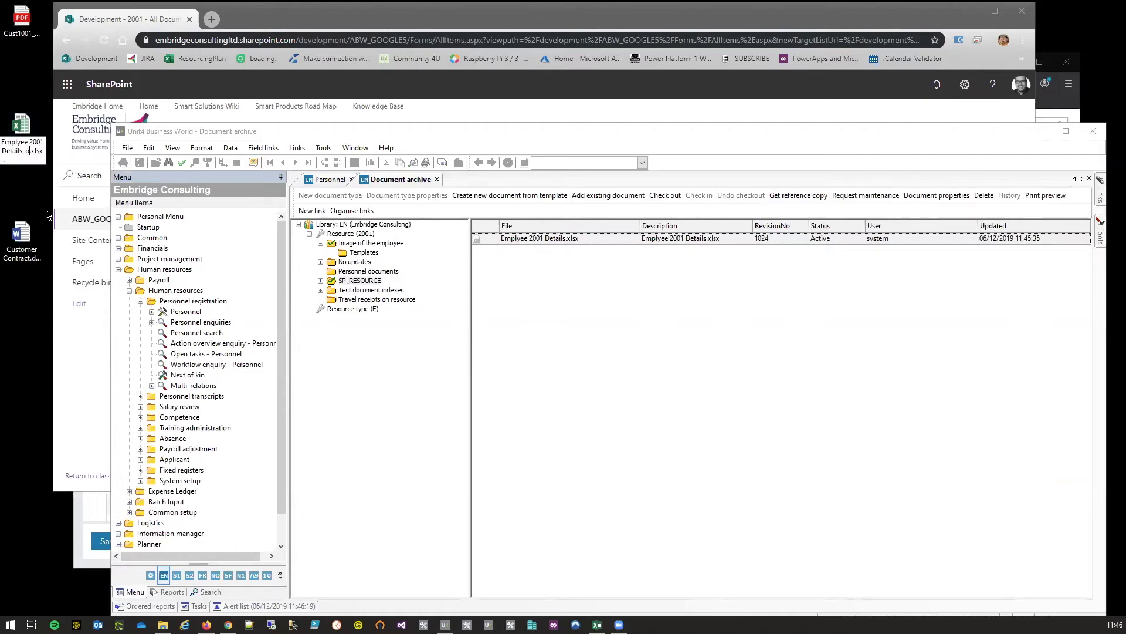
key("Return")
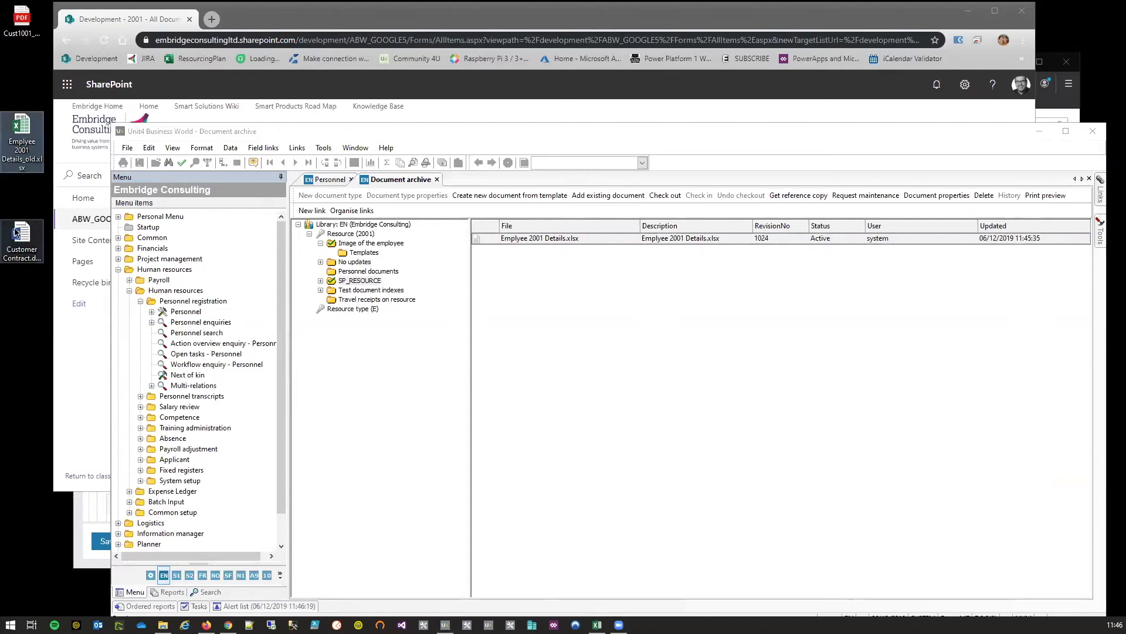
left_click_drag(25, 154, 23, 101)
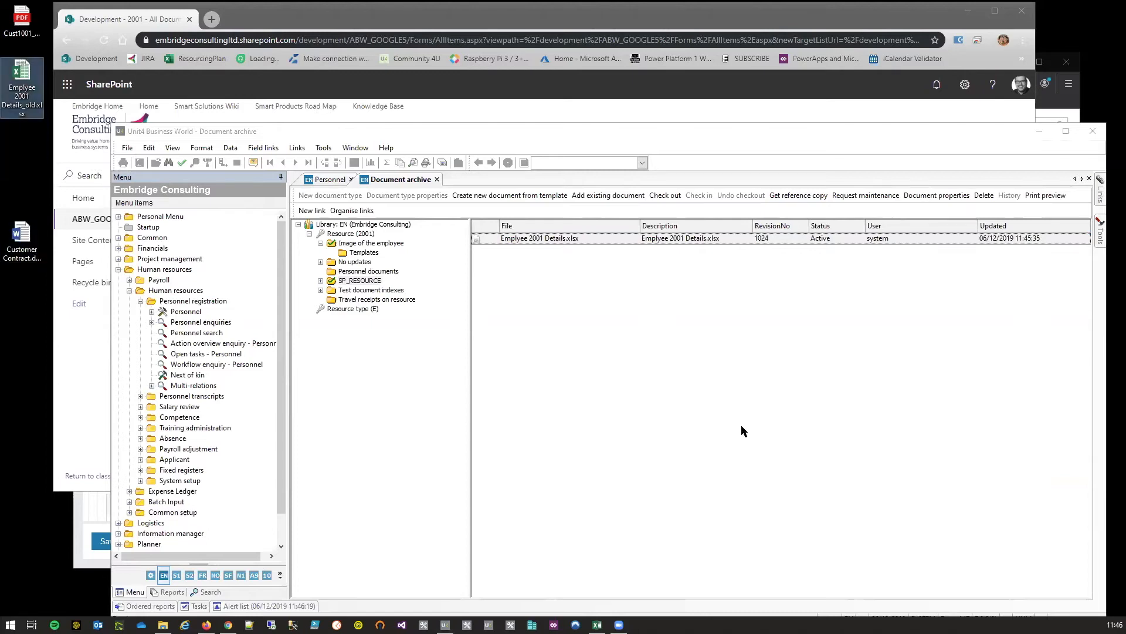
Step: Get a reference copy of the archived "Emplyee 2001 Details.xlsx" and save it to the desktop
left_click(707, 239)
right_click(729, 239)
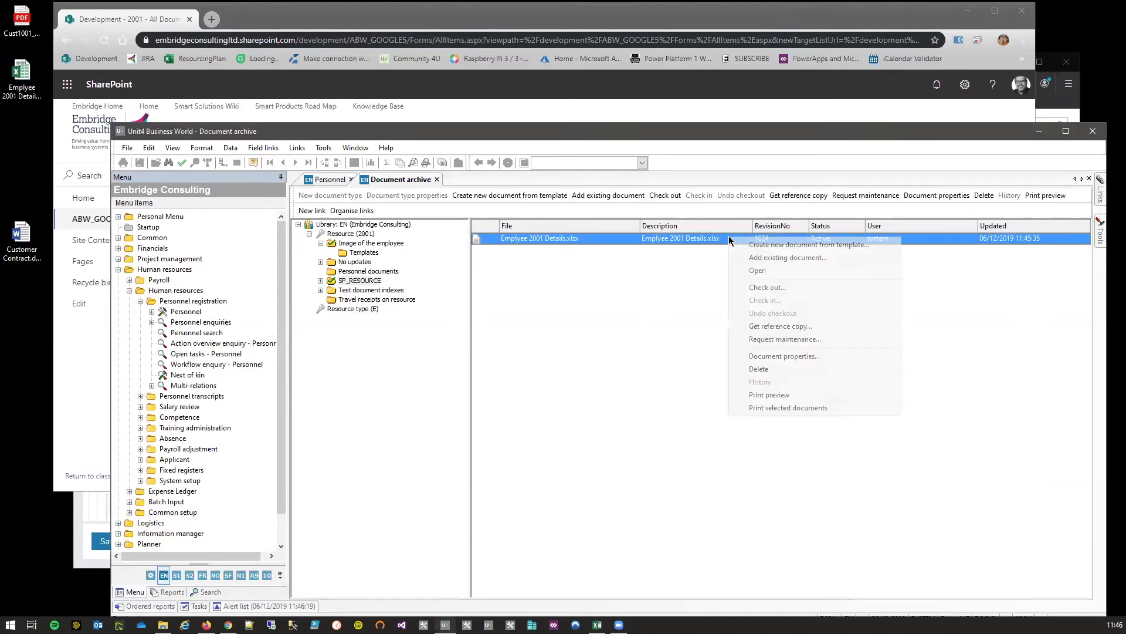
left_click(770, 330)
left_click(681, 441)
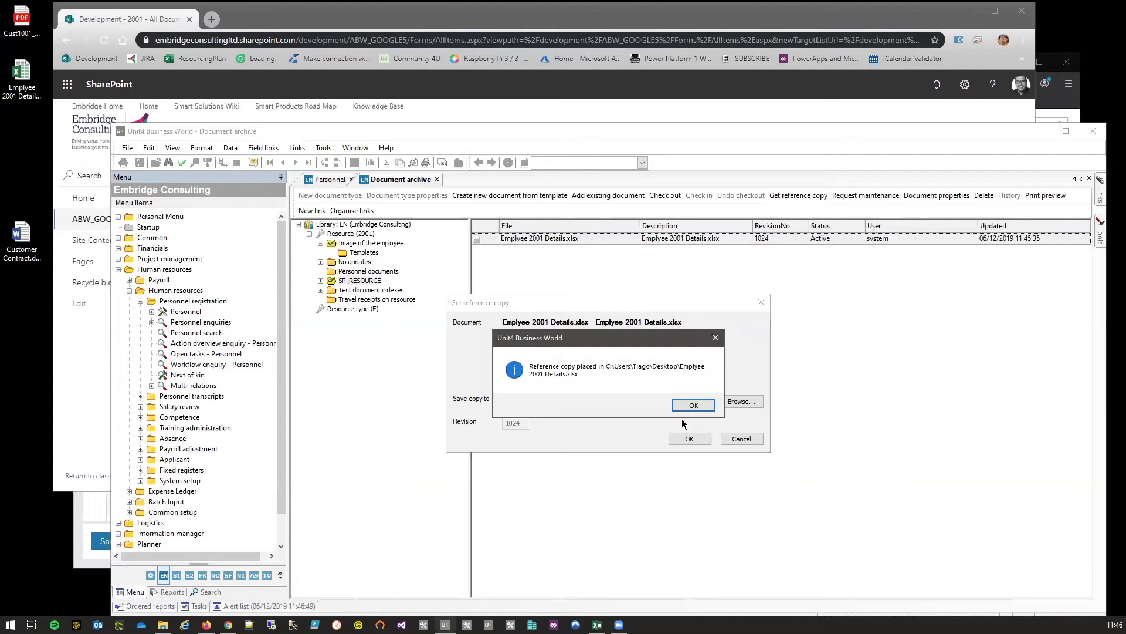
left_click(686, 406)
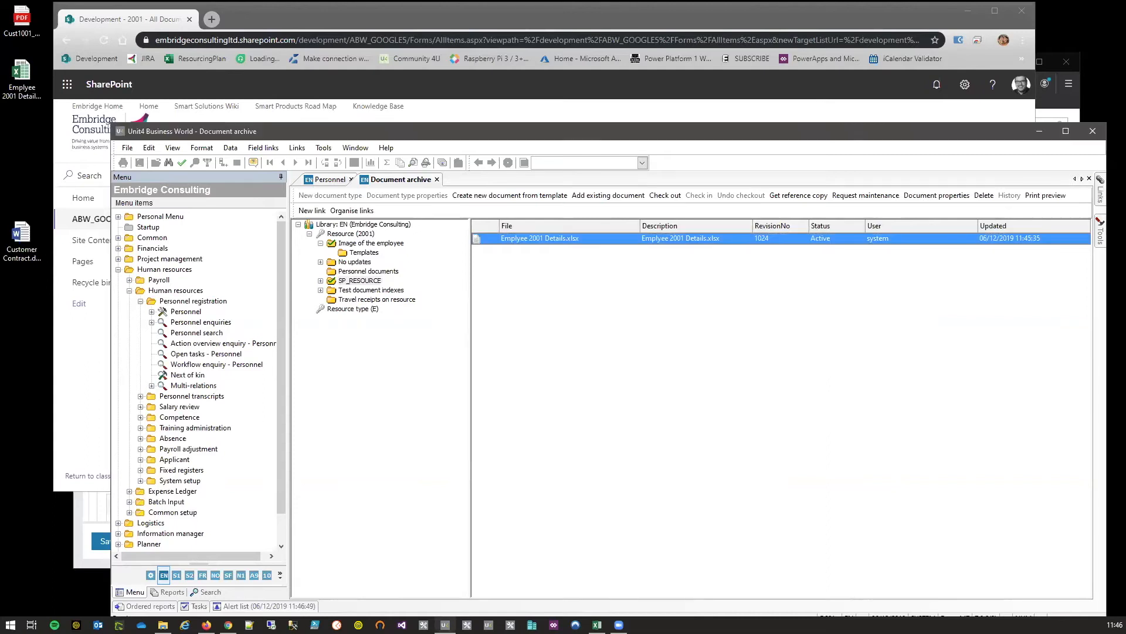
Step: Open the reference copy "Emplyee 2001 Details.xlsx" from the desktop in Excel, check the Category description, and close the workbook
left_click(21, 141)
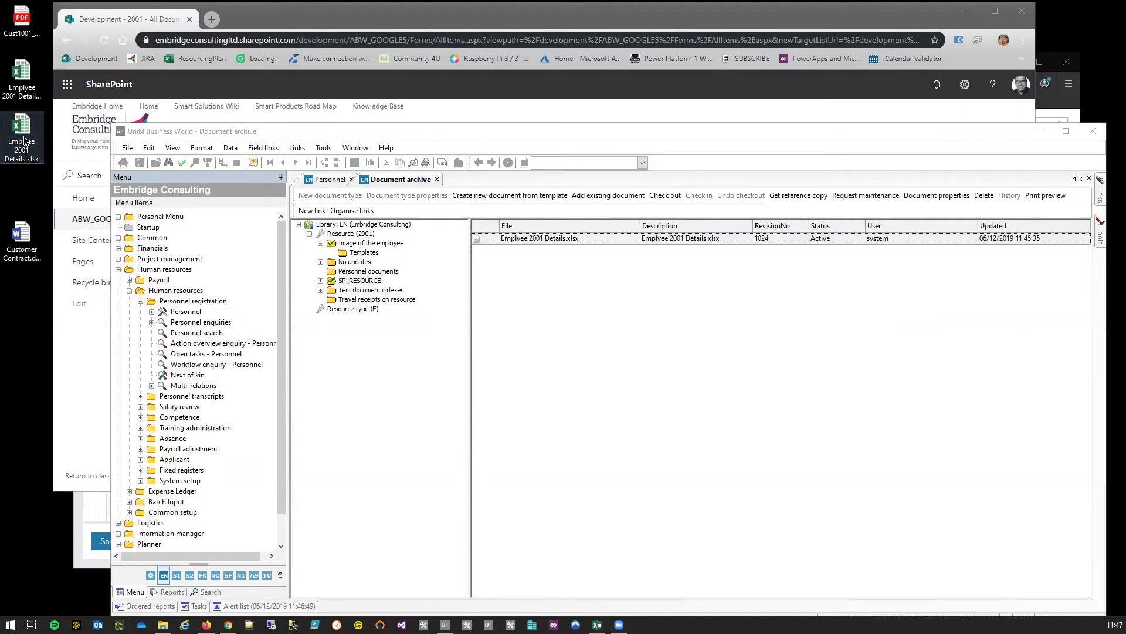
double_click(26, 144)
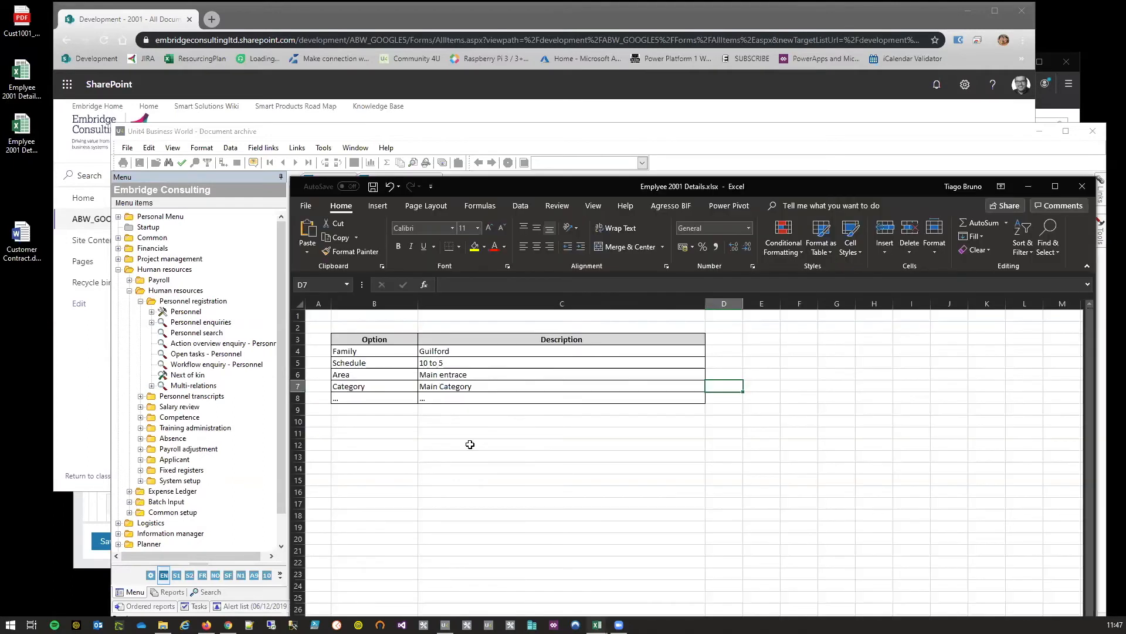
left_click_drag(408, 384, 443, 391)
left_click(455, 524)
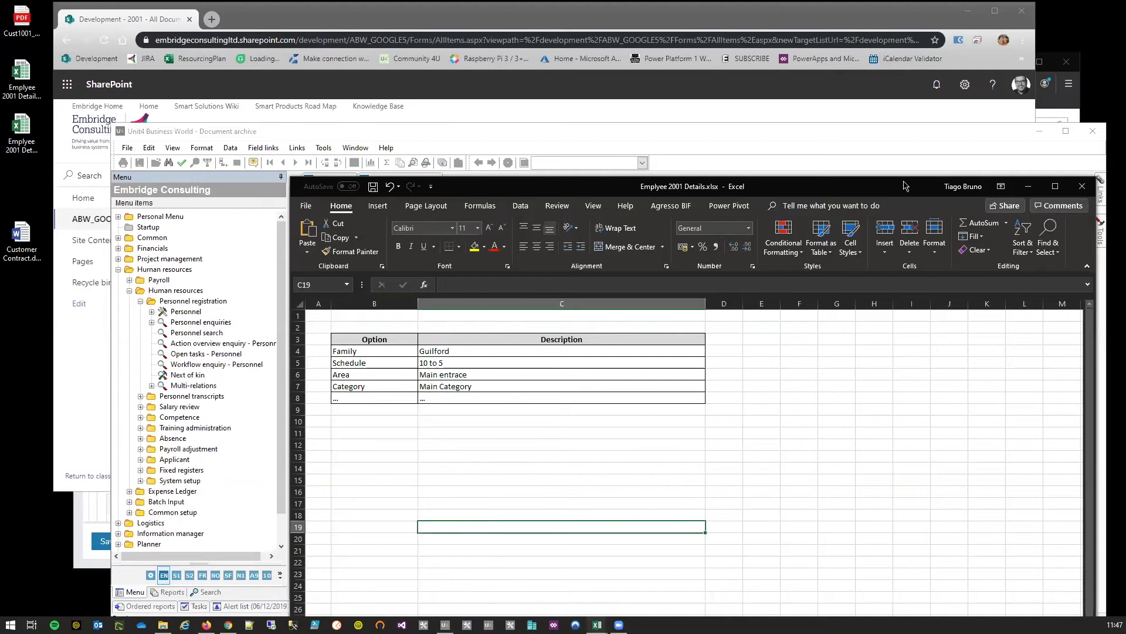
left_click_drag(906, 185, 749, 153)
left_click(925, 155)
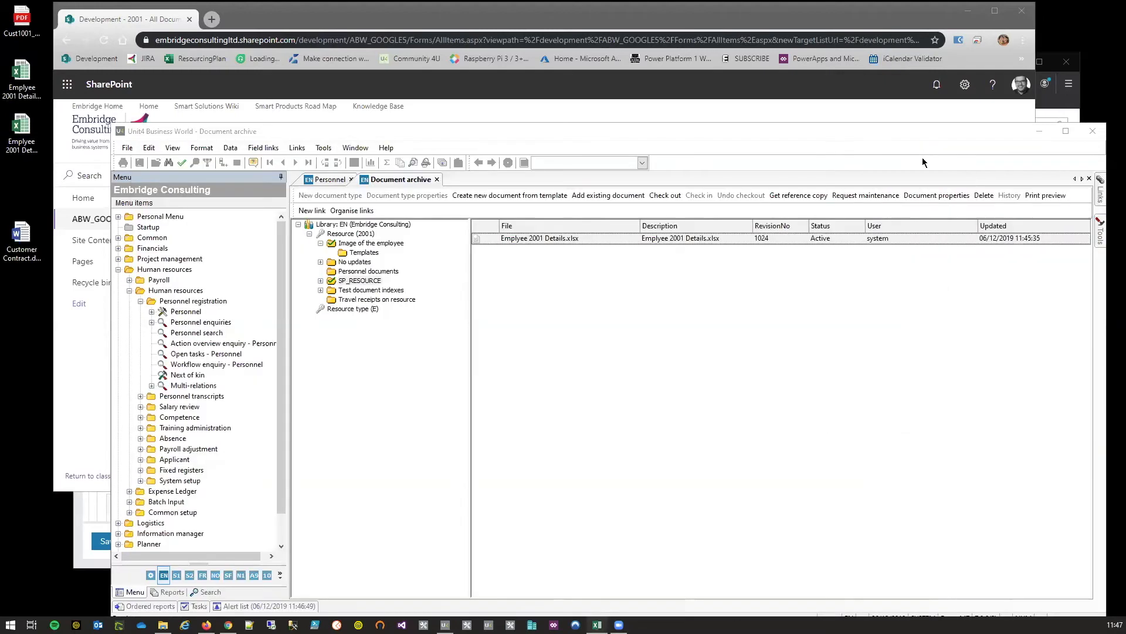
Step: Close the employee's document archive and the Personnel screen
left_click(436, 179)
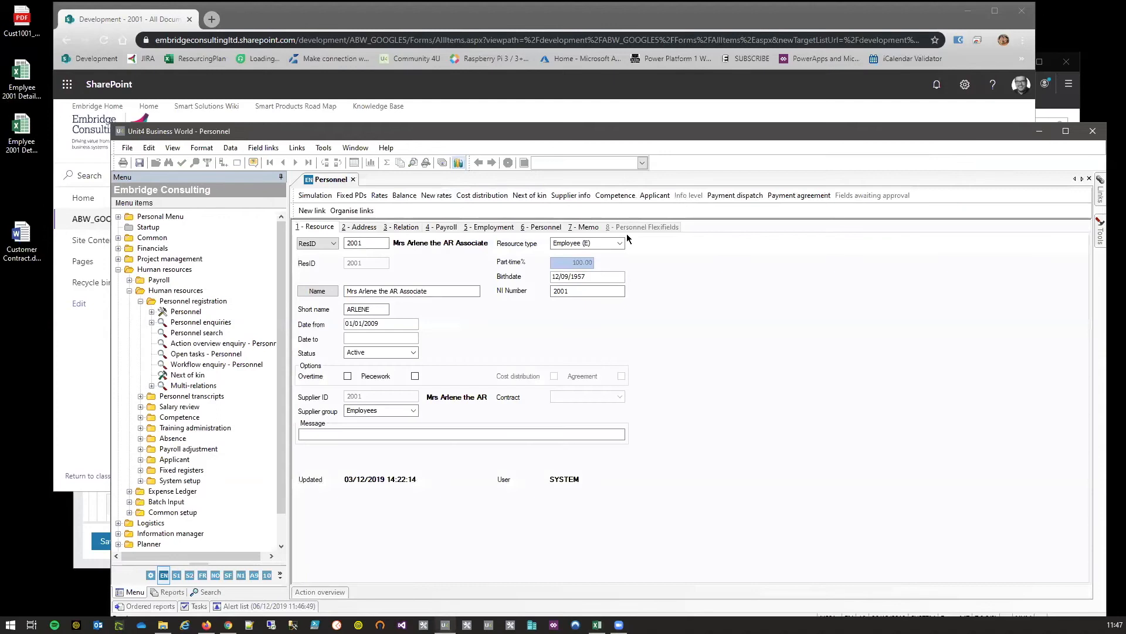
left_click(477, 24)
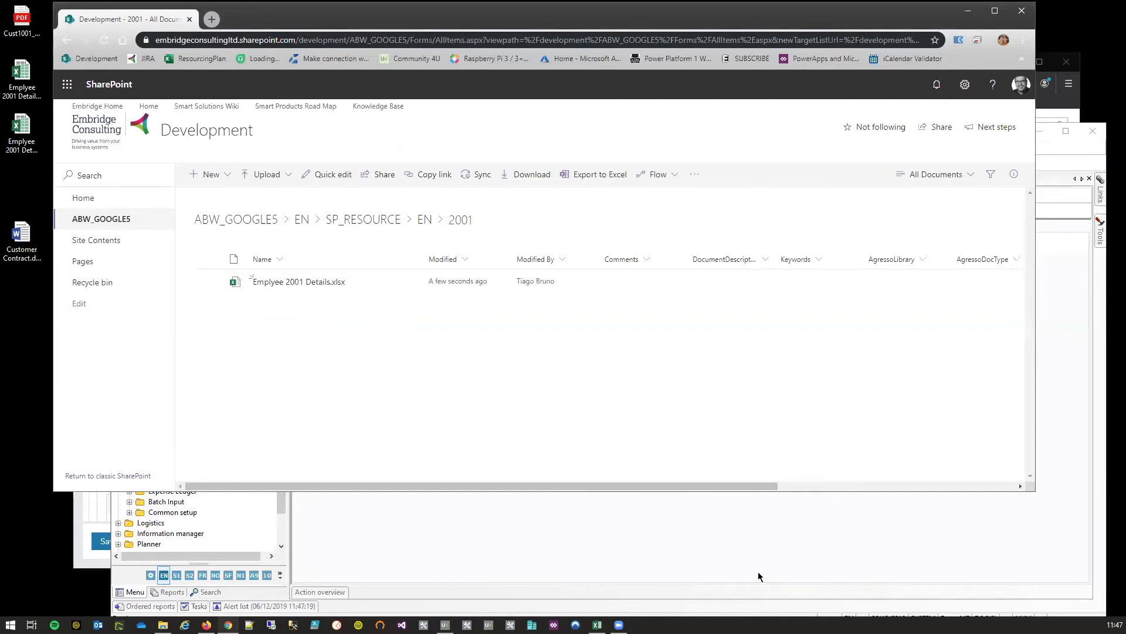
key("alt+Tab")
left_click(354, 180)
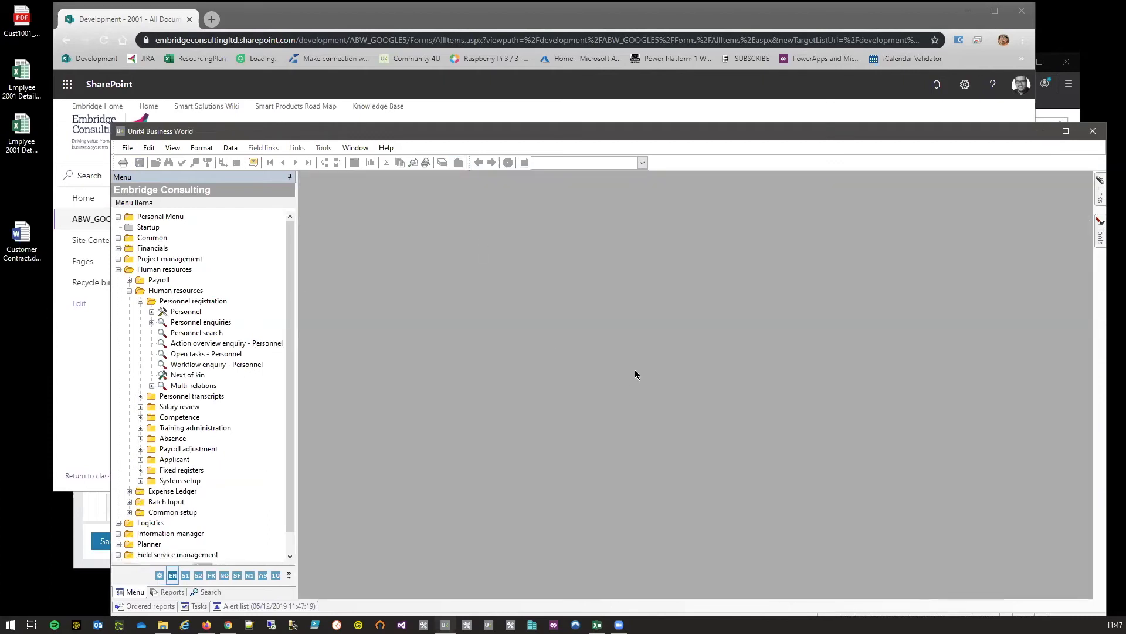
Step: Switch to SharePoint and upload "Customer Contract.docx" from the desktop into the customer's folder under EN, SP_CUSTOMER, EN in ABW_GOOGLE5
left_click(264, 21)
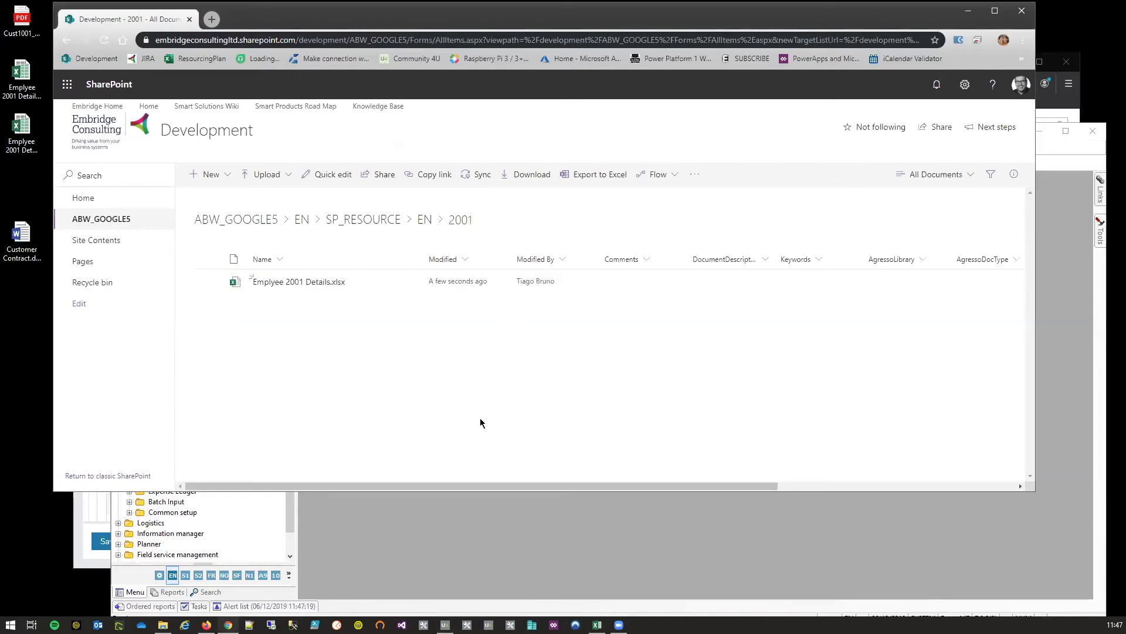
left_click(303, 221)
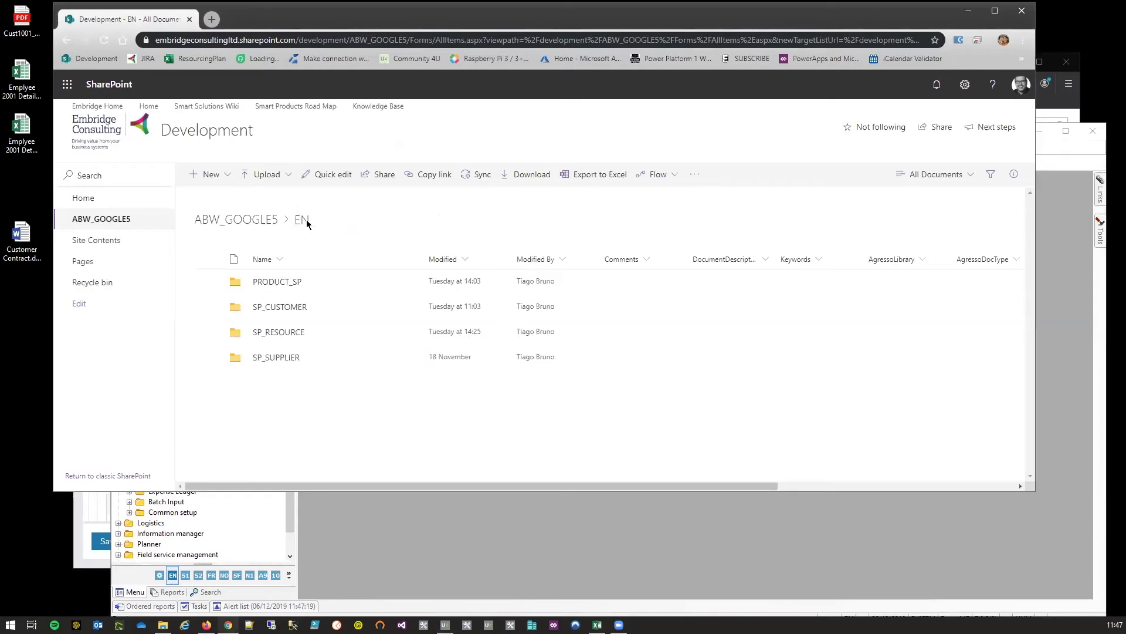
left_click(287, 307)
left_click(261, 284)
left_click(263, 360)
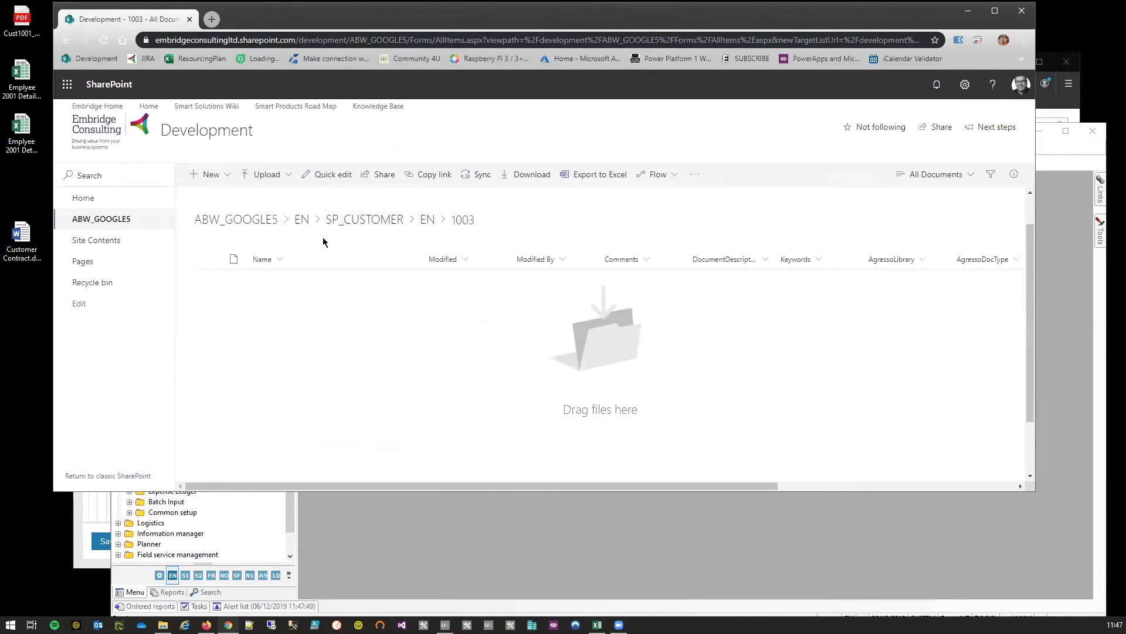
left_click_drag(22, 244, 334, 335)
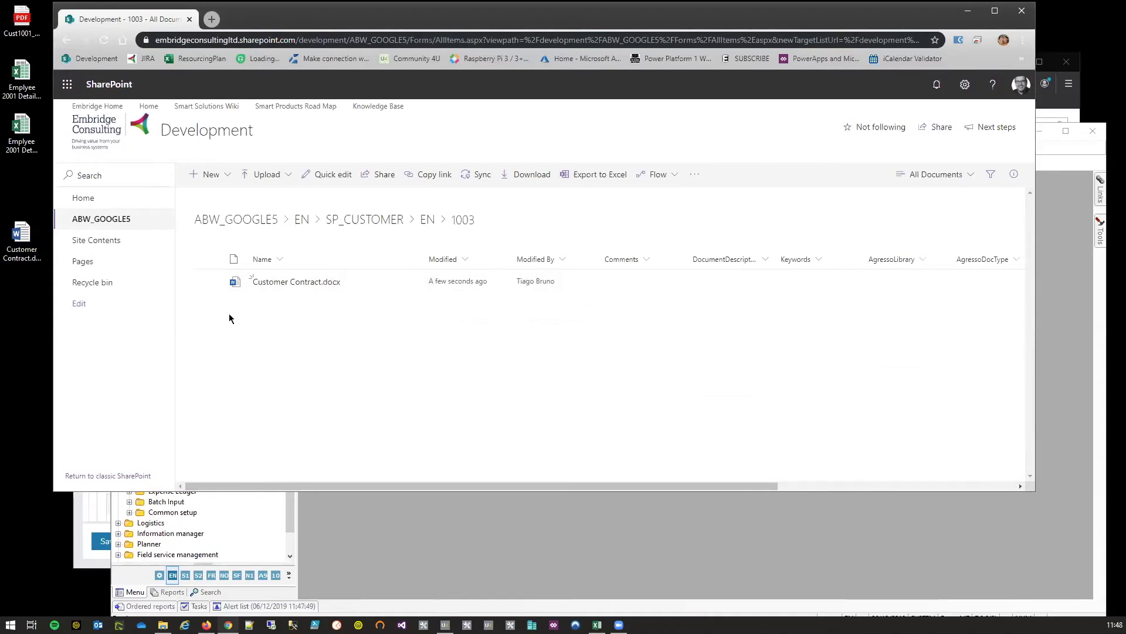
mouse_move(326, 284)
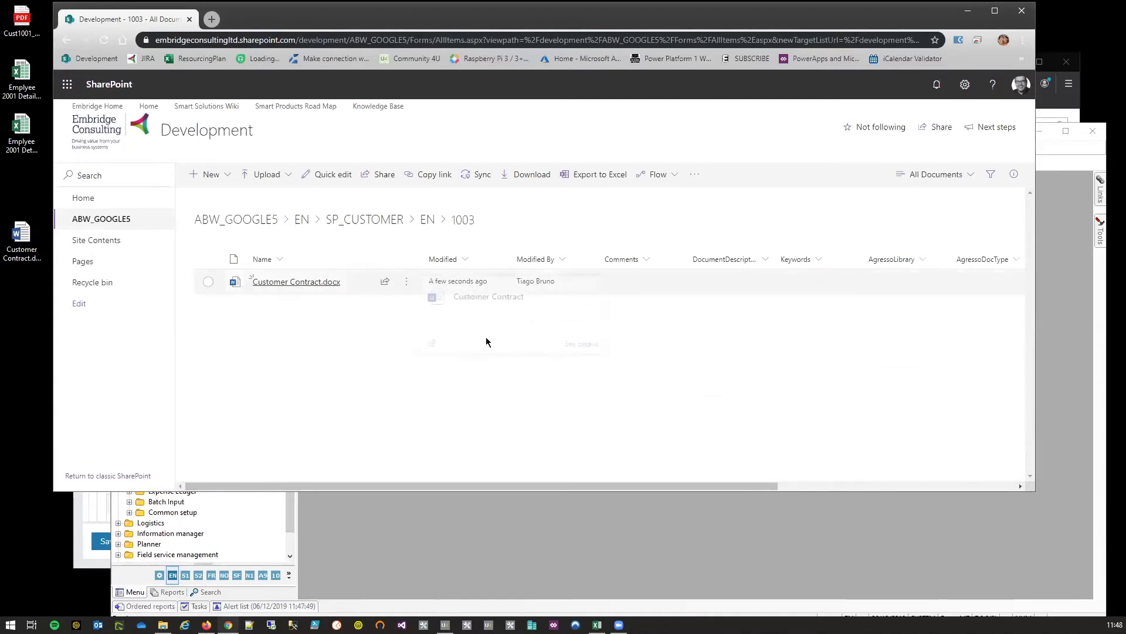
Step: Switch to the Unit4 Business World desktop client, collapse Human resources, and open Customer under Financials, Accounts Receivable, Customer master file
left_click(1048, 228)
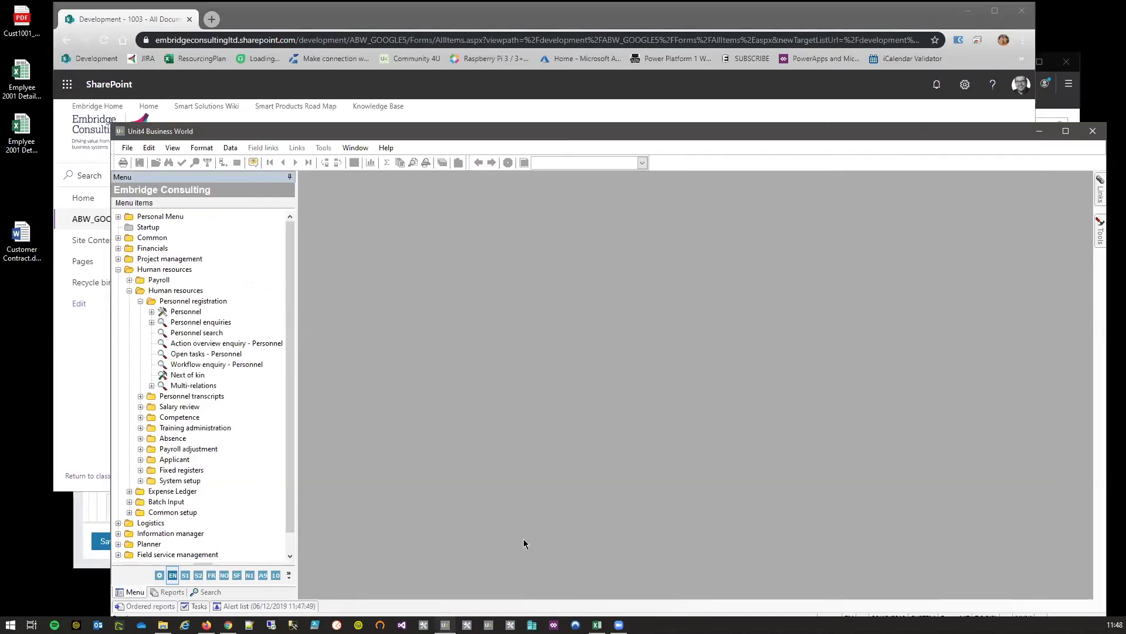
left_click(118, 269)
left_click(118, 248)
left_click(175, 270)
left_click(130, 291)
left_click(185, 312)
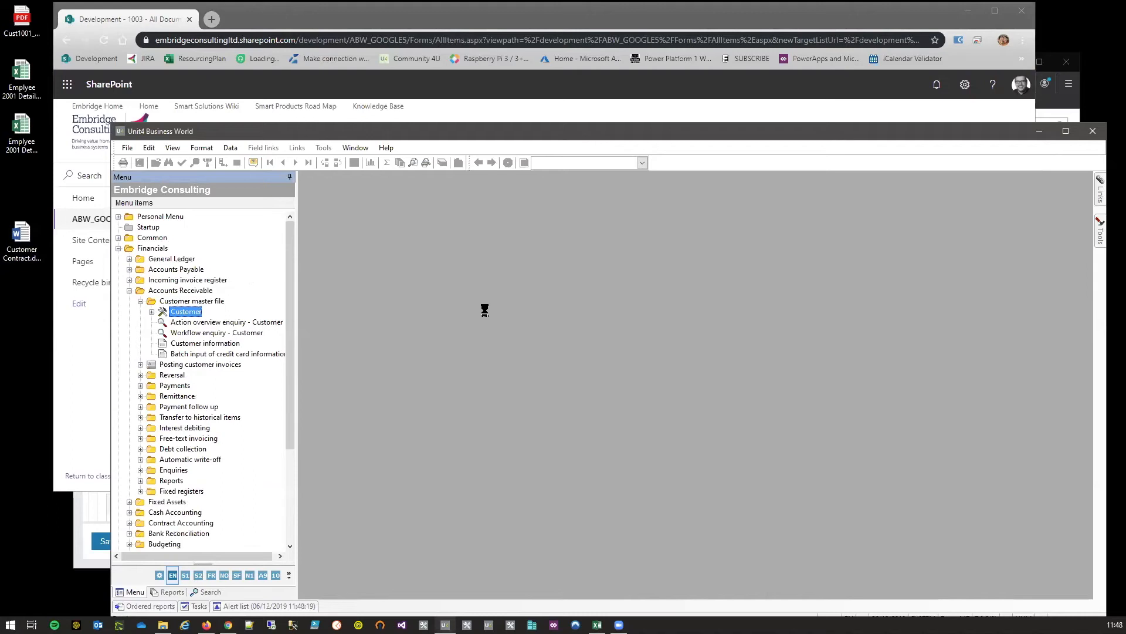
Step: Load the customer's record by CustomerID, show the SP_CUSTOMER files in its document archive, and adjust the pane and window widths
type("10003")
key("BackSpace")
key("BackSpace")
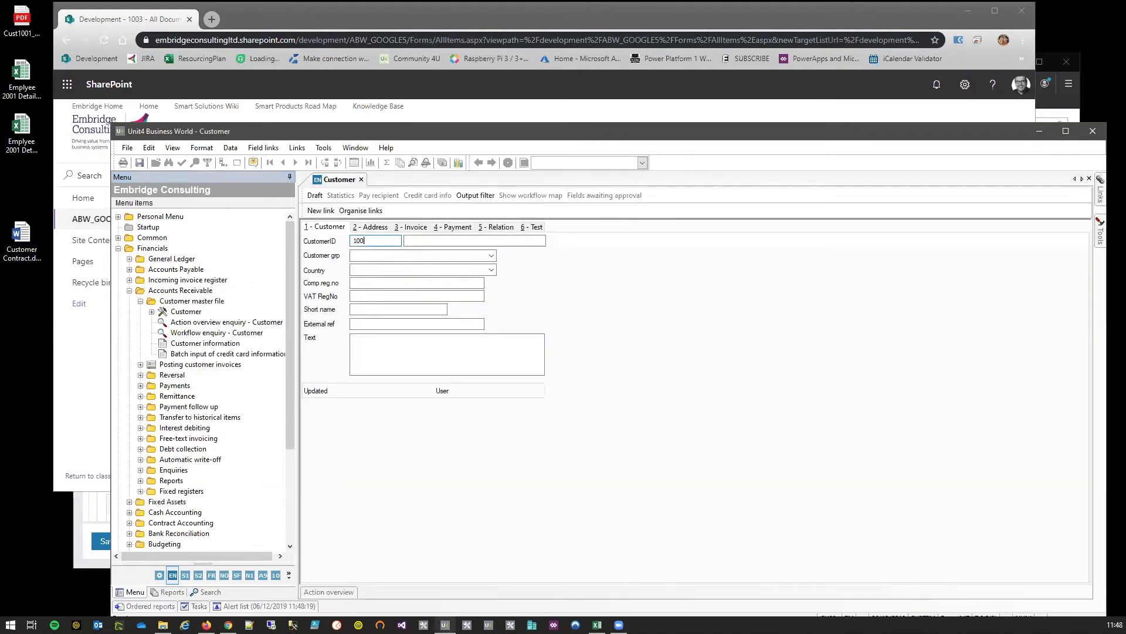
type("3")
key("Tab")
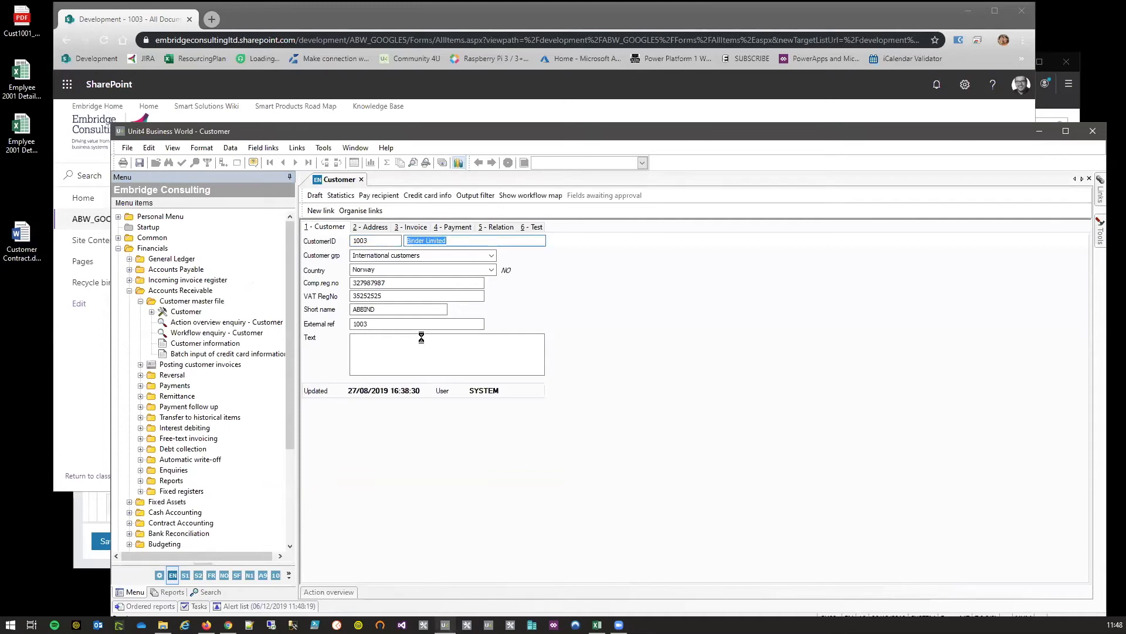
left_click(360, 290)
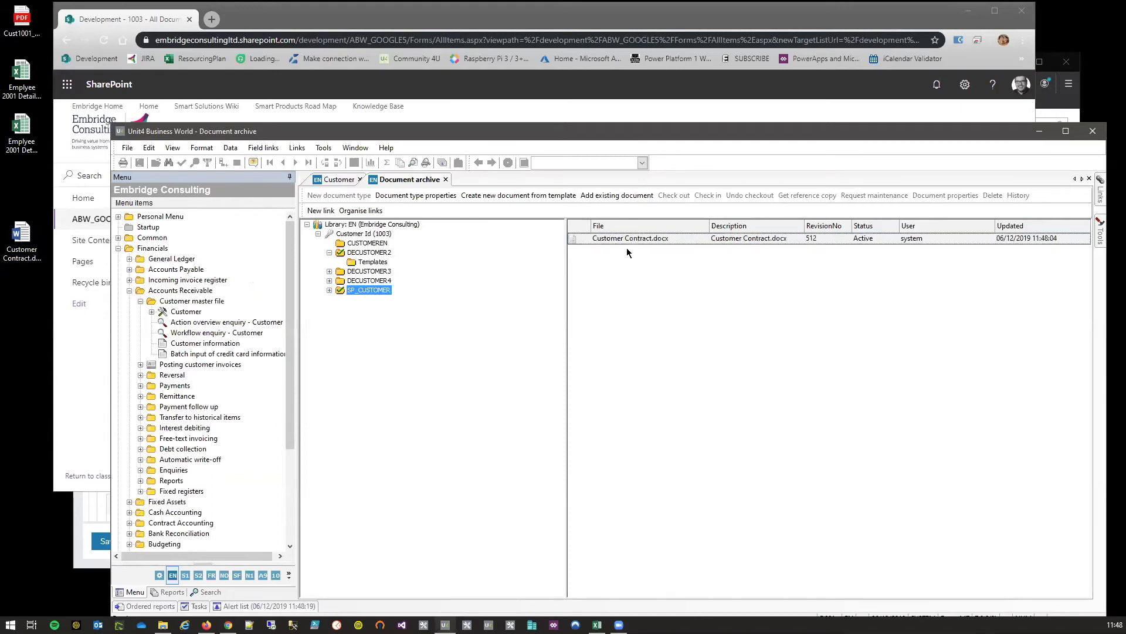
left_click_drag(567, 277, 487, 328)
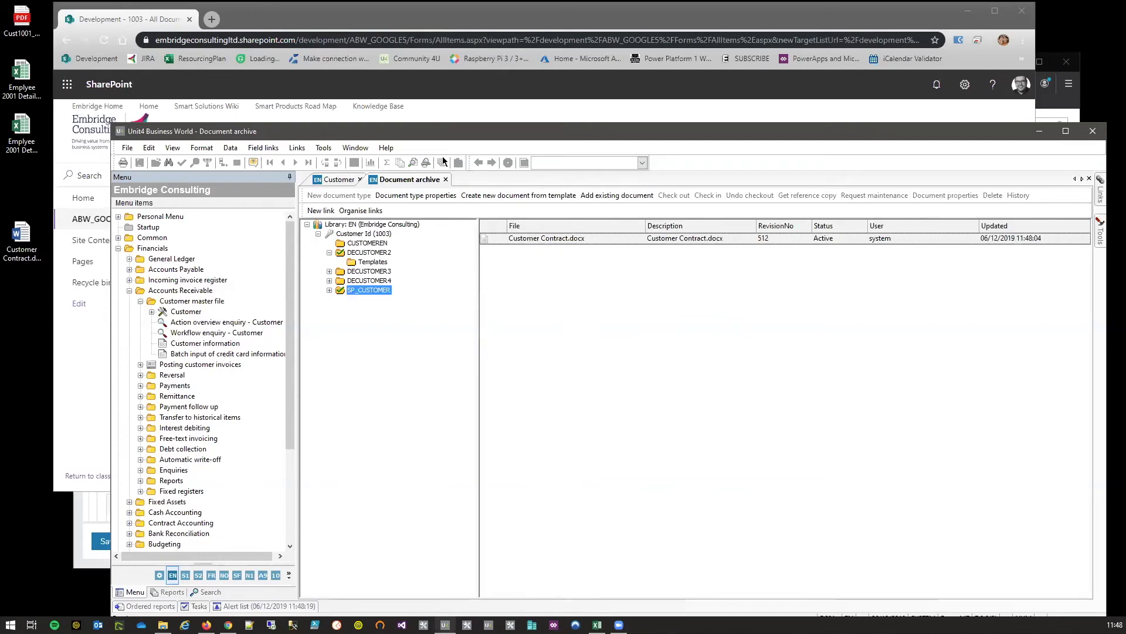
left_click_drag(111, 335, 139, 343)
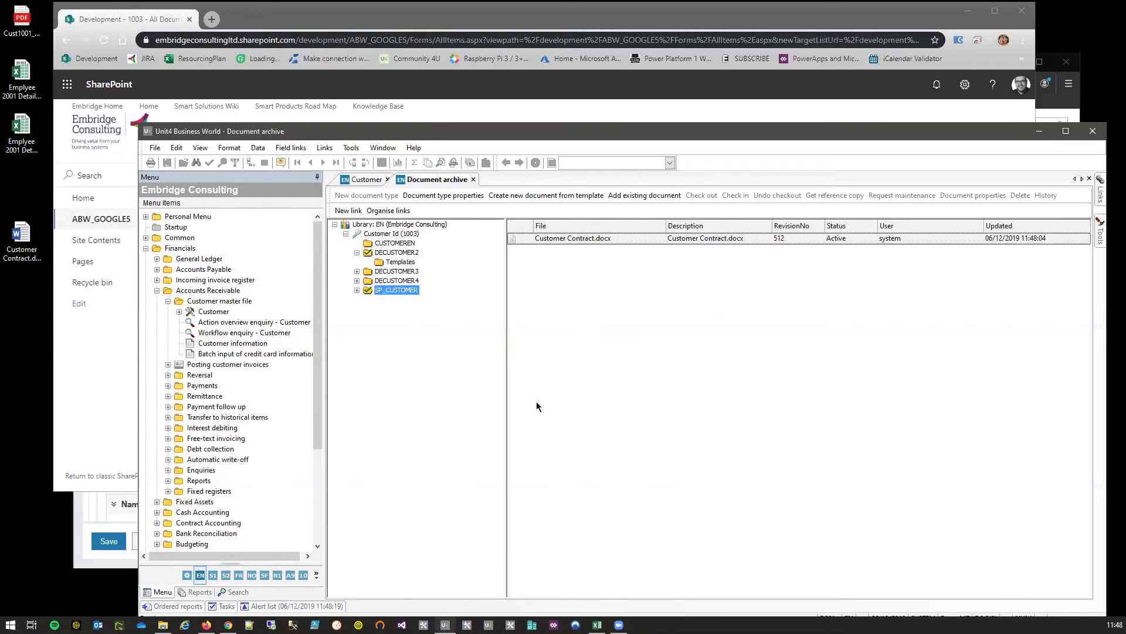
Step: Switch to SharePoint to check Customer Contract.docx in the customer's folder, and return to the Business World document archive
left_click(470, 19)
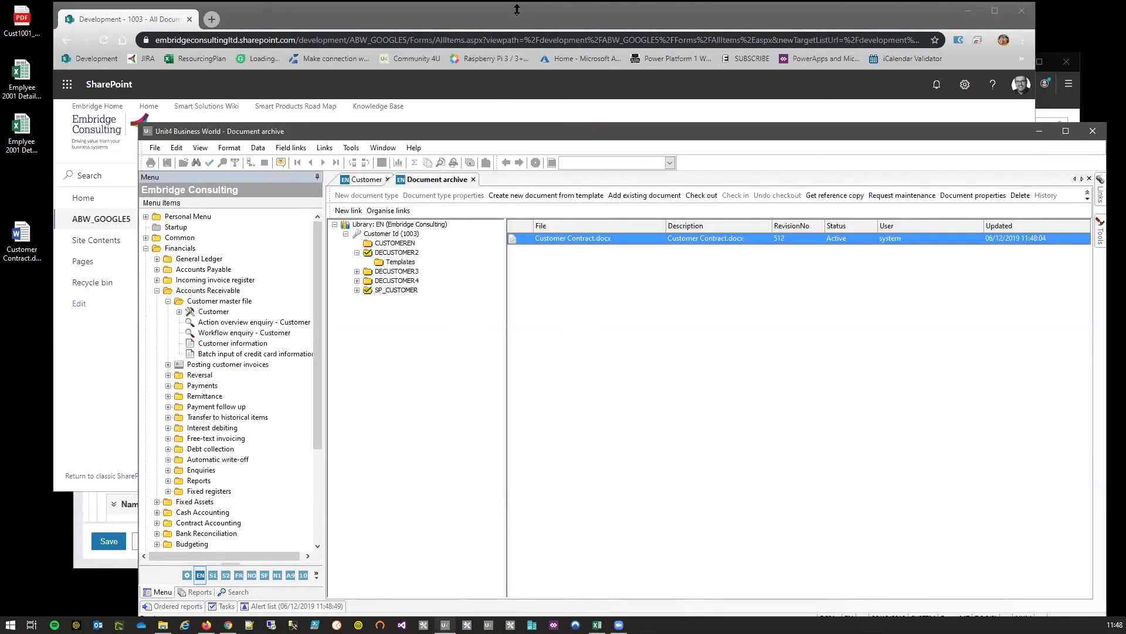
left_click(518, 9)
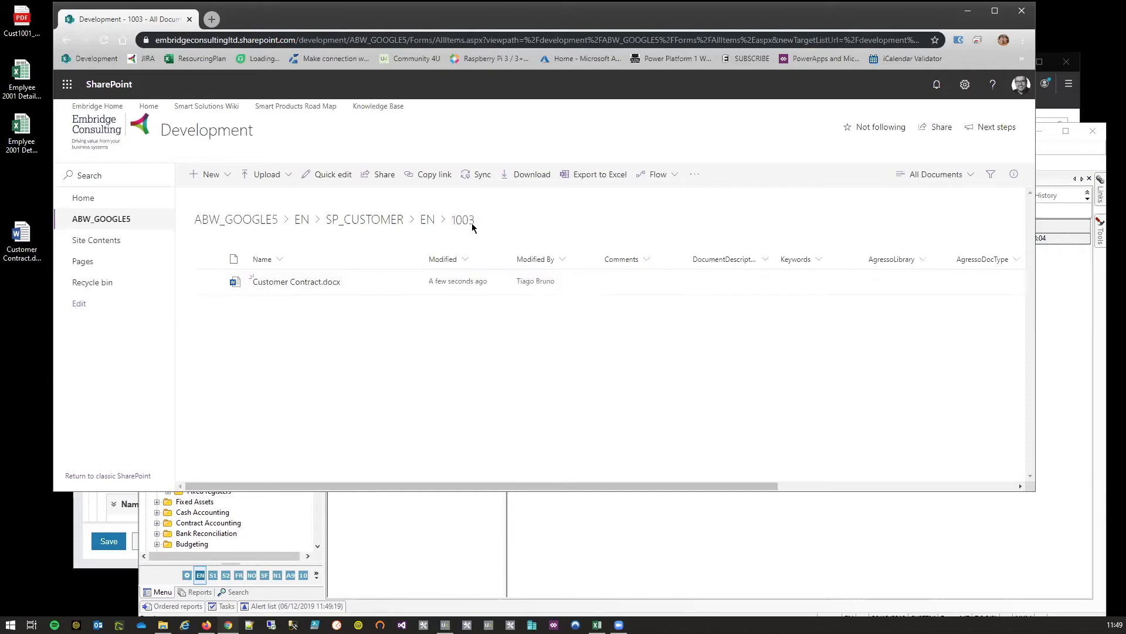
left_click(610, 557)
Step: Open the properties of the SP_CUSTOMER document type, view its indexes, and close the document type
left_click(400, 292)
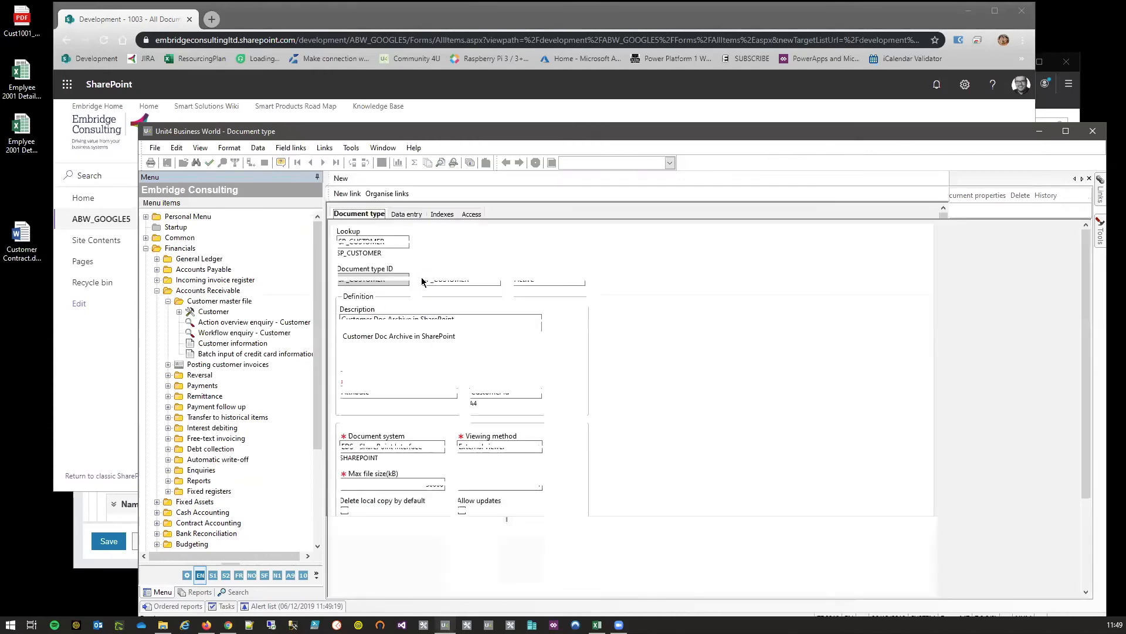
left_click(451, 231)
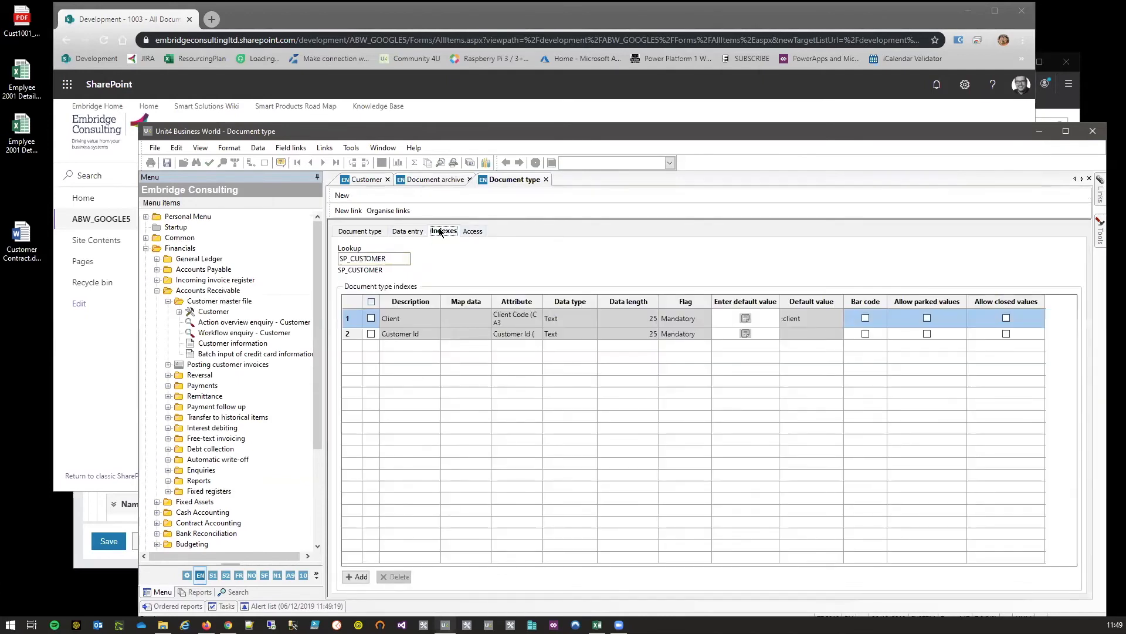
left_click(546, 179)
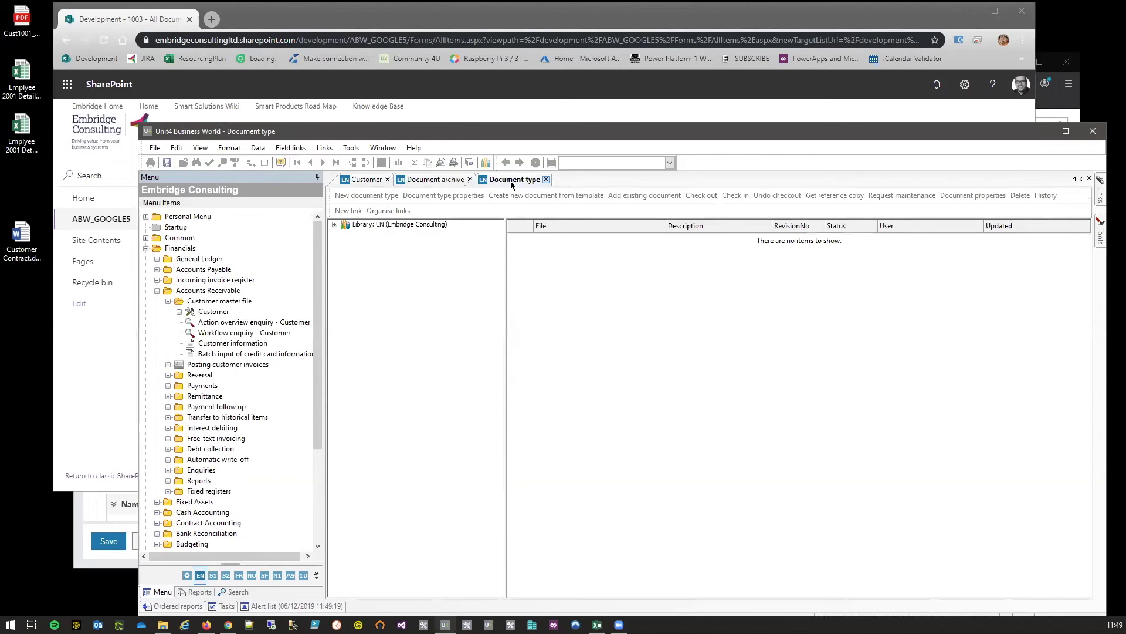
left_click(546, 179)
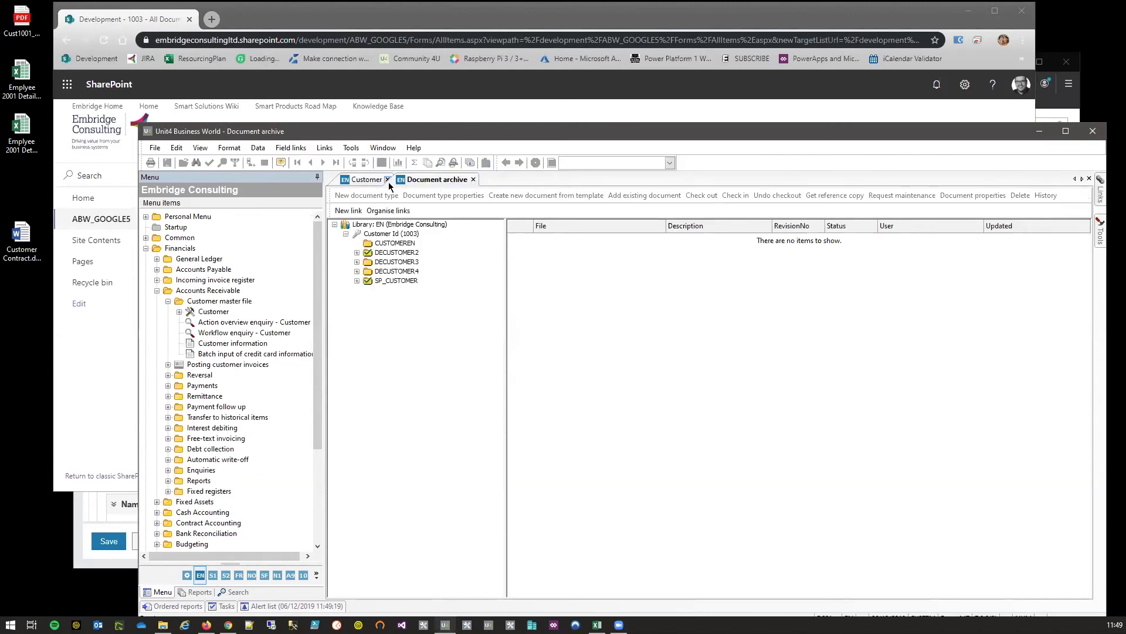
Step: Close the document archive, load the next customer's record by CustomerID, and show the SP_CUSTOMER files in its archive
left_click(473, 179)
type("1004")
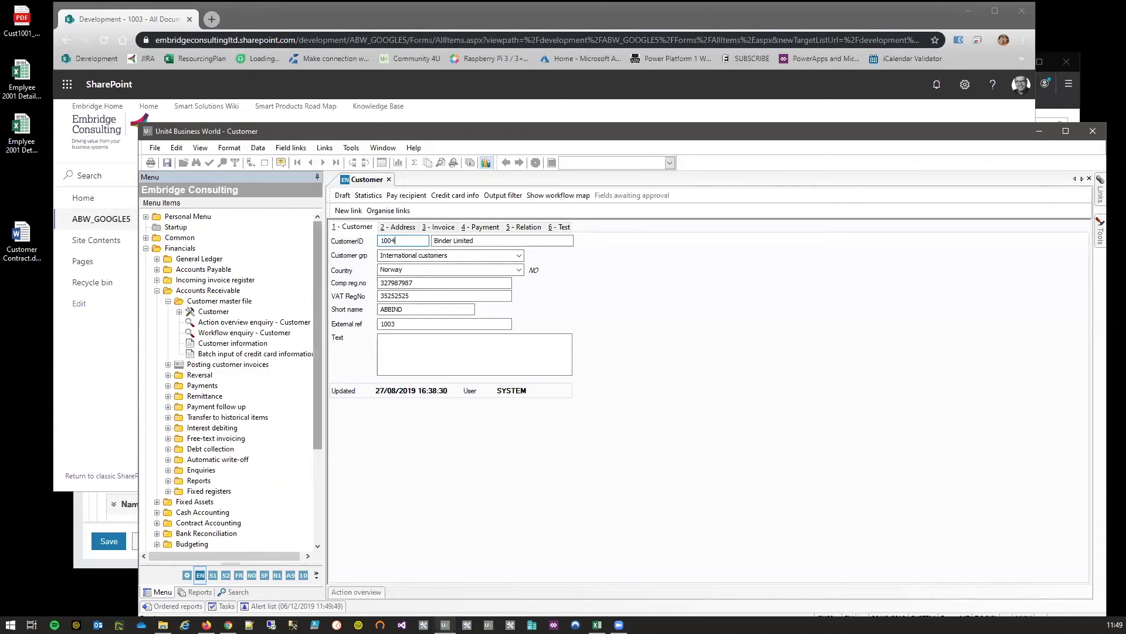
key("Return")
left_click(485, 165)
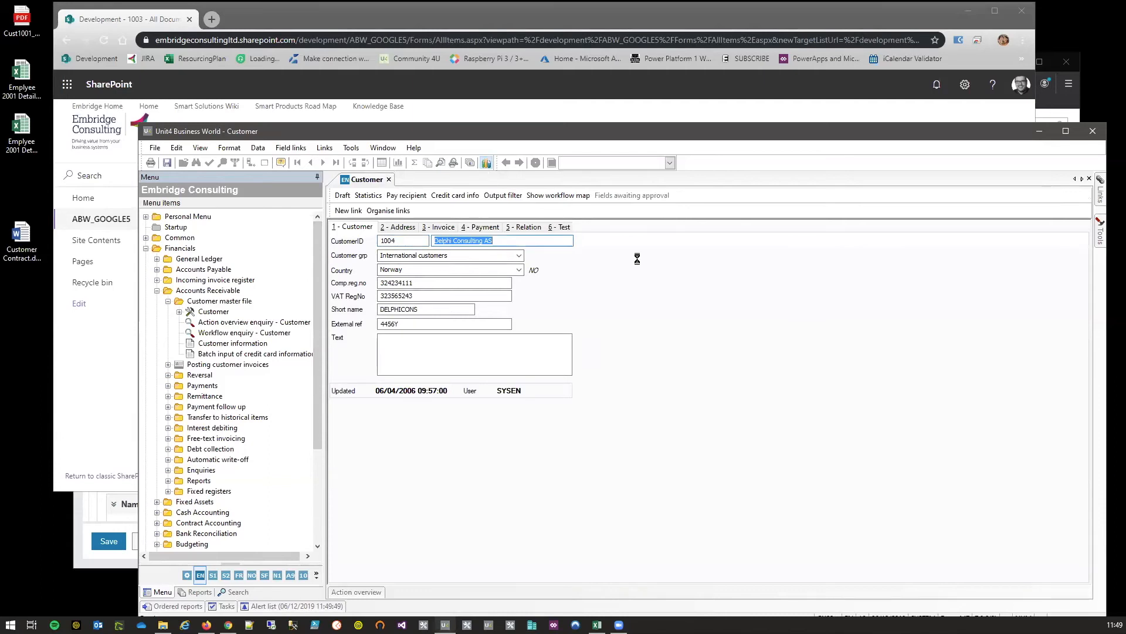
left_click(398, 282)
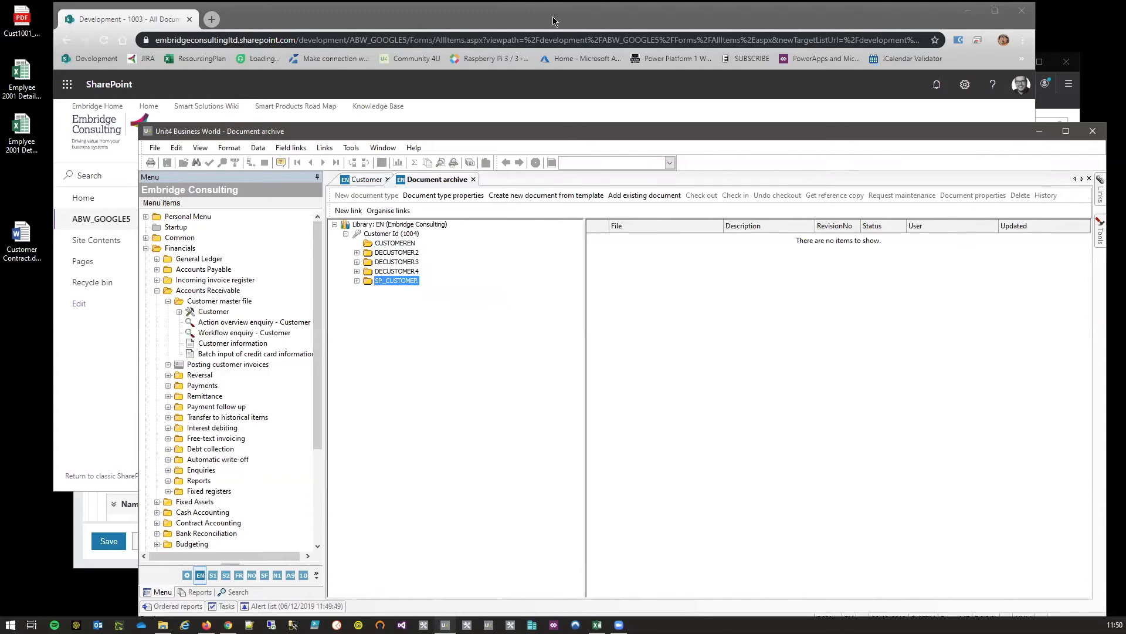
Step: Switch to SharePoint, open the EN folder under SP_CUSTOMER, and compare its customer folders with the customer's SP_CUSTOMER archive in Business World
left_click(613, 13)
left_click(428, 219)
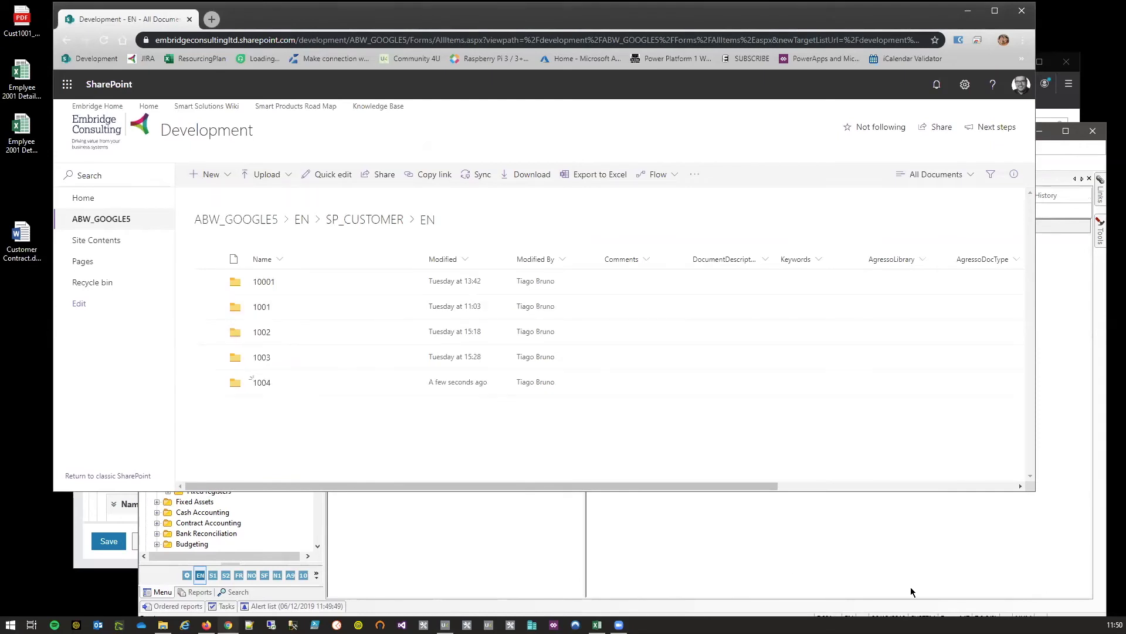
left_click(658, 527)
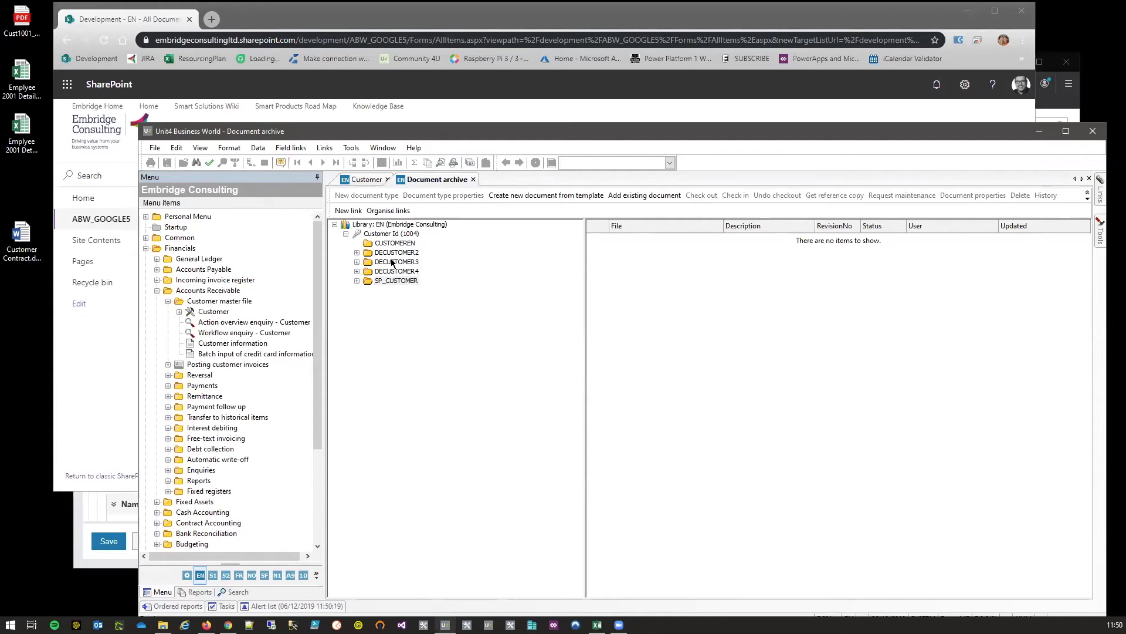
left_click(382, 281)
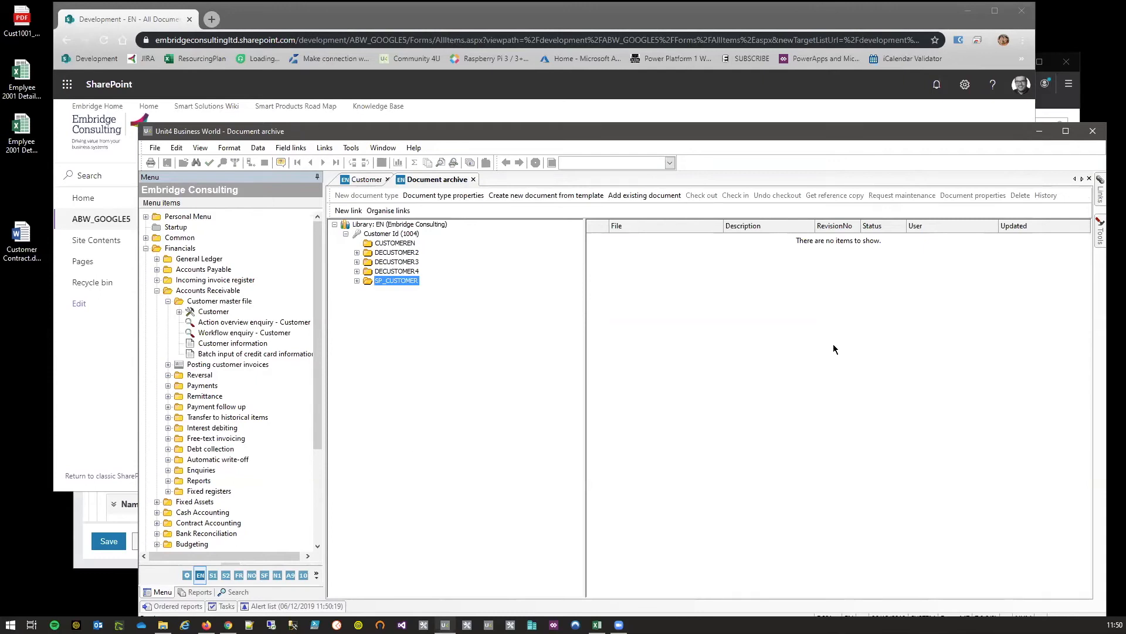
left_click(679, 21)
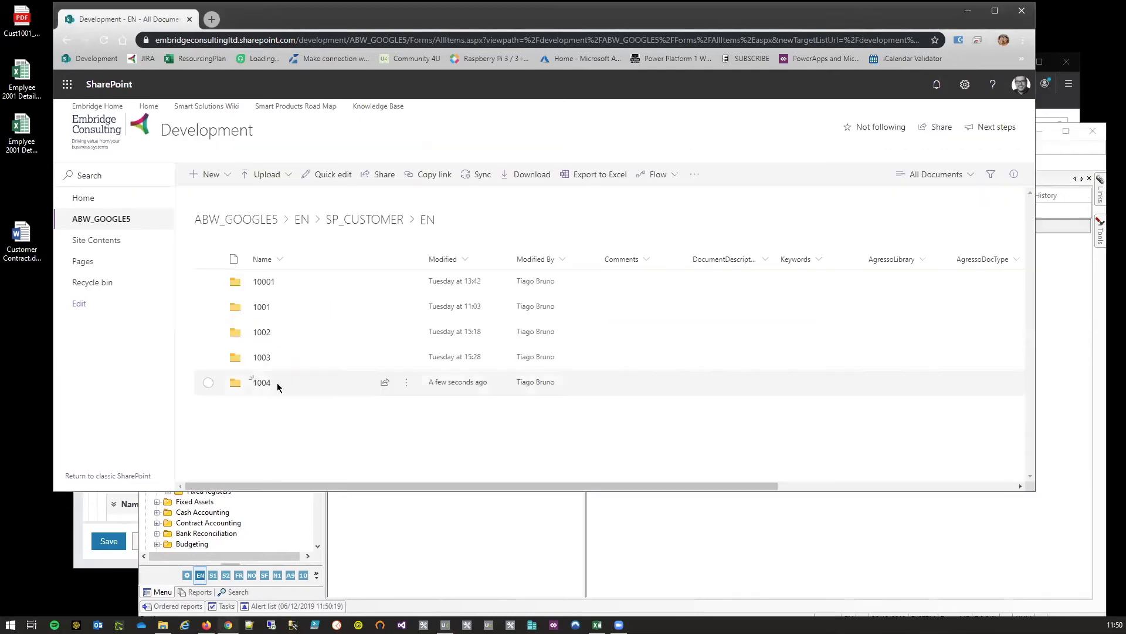
Step: Return to Business World, close the document archive, and load the next customer's record by CustomerID
left_click(726, 565)
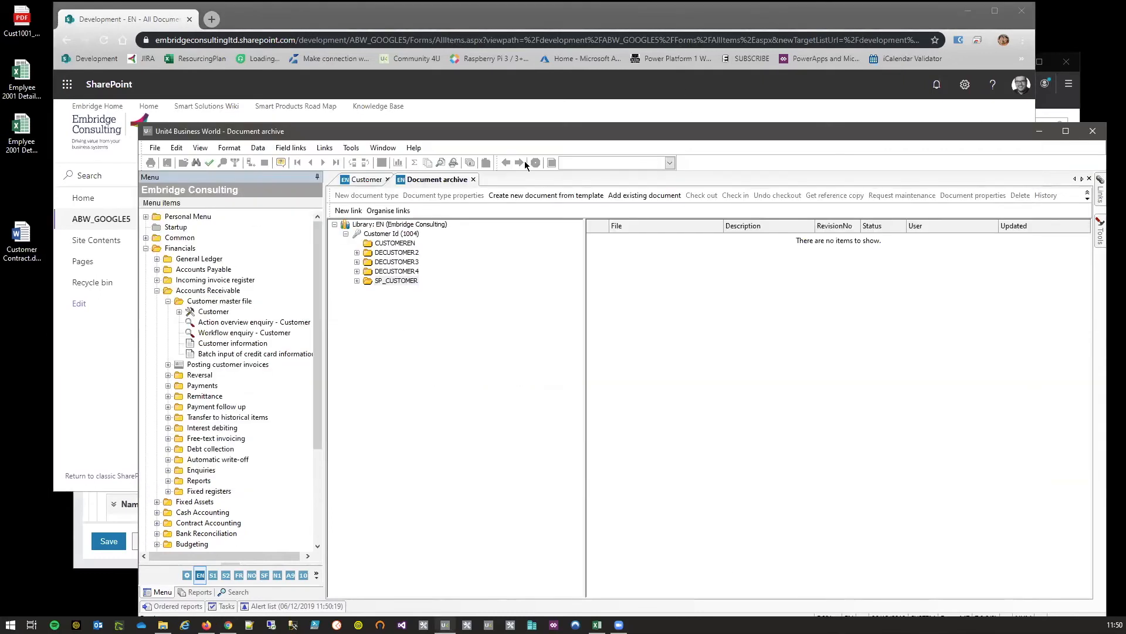
left_click(473, 180)
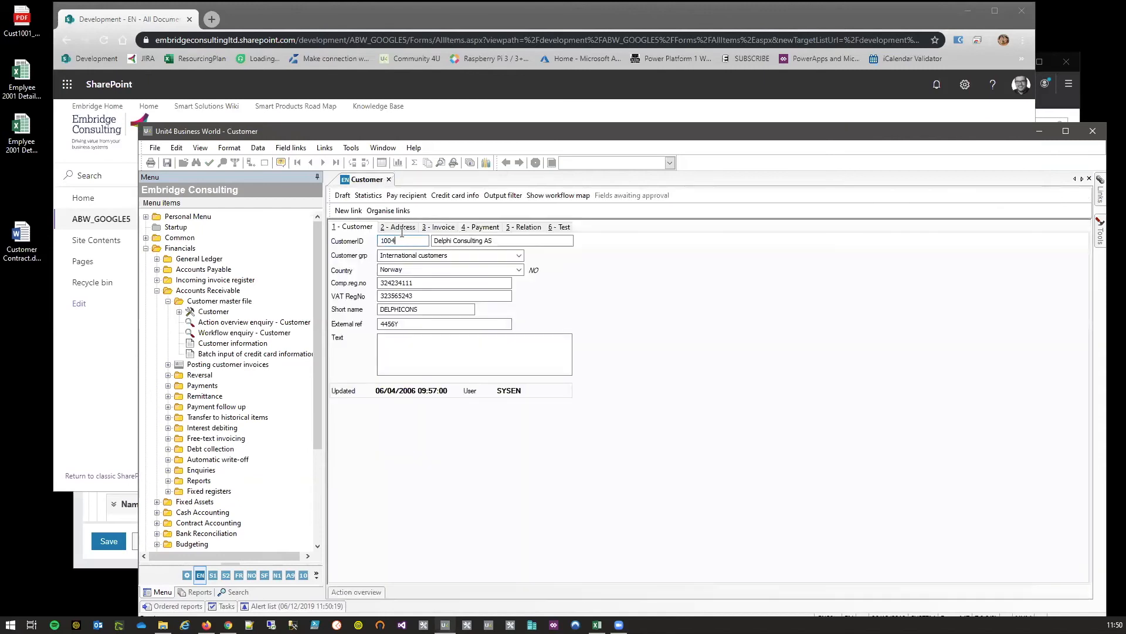
key("Tab")
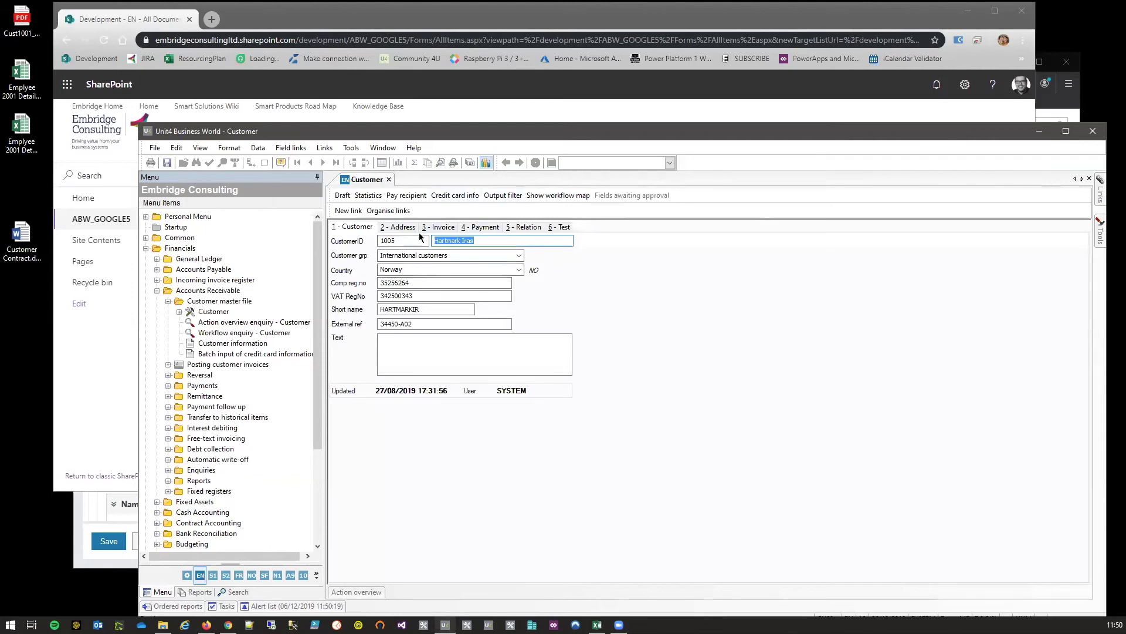
Step: Switch to SharePoint, create a folder named with the CustomerID in SP_CUSTOMER, EN, and upload Customer Contract.docx from the desktop into it
left_click(228, 624)
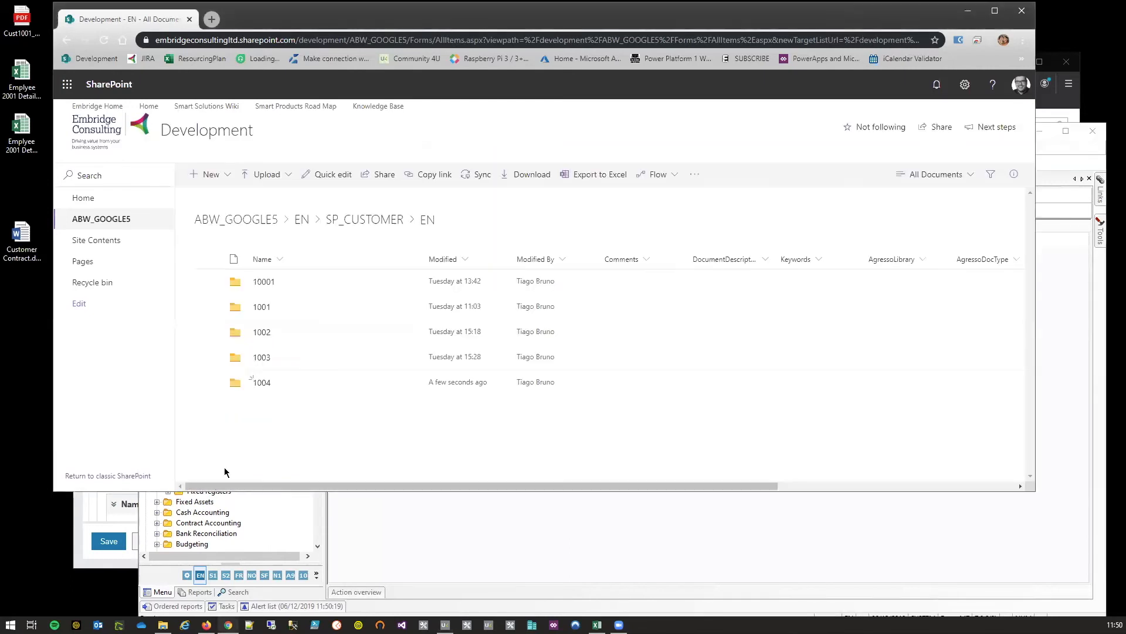
left_click(211, 174)
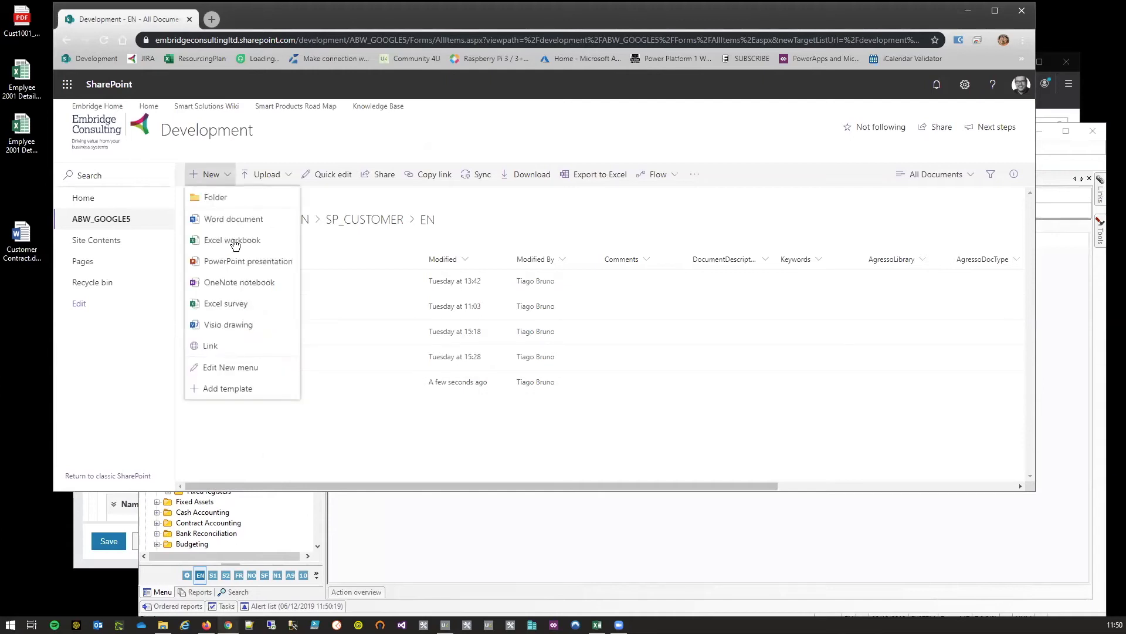
left_click(232, 196)
type("1005")
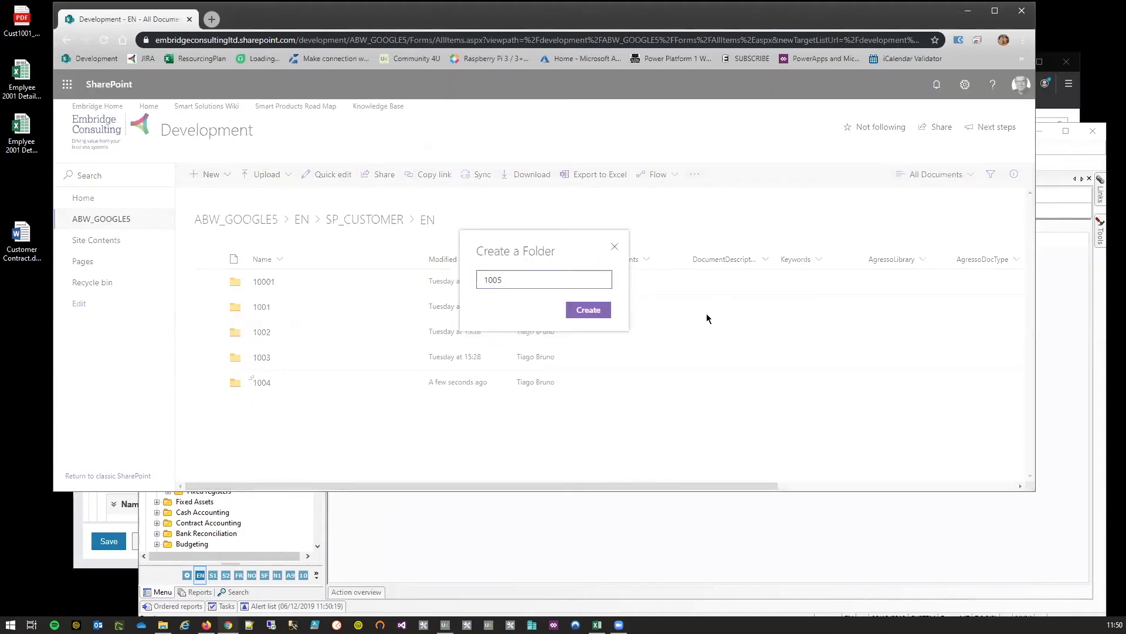
left_click(585, 310)
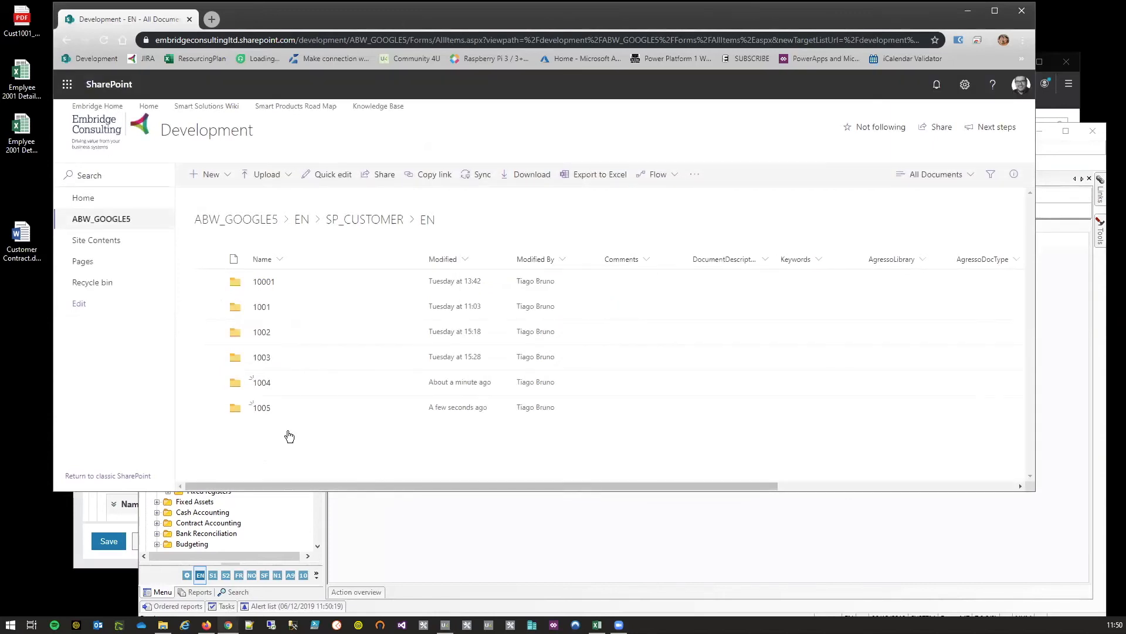
left_click(262, 411)
left_click_drag(21, 238, 344, 359)
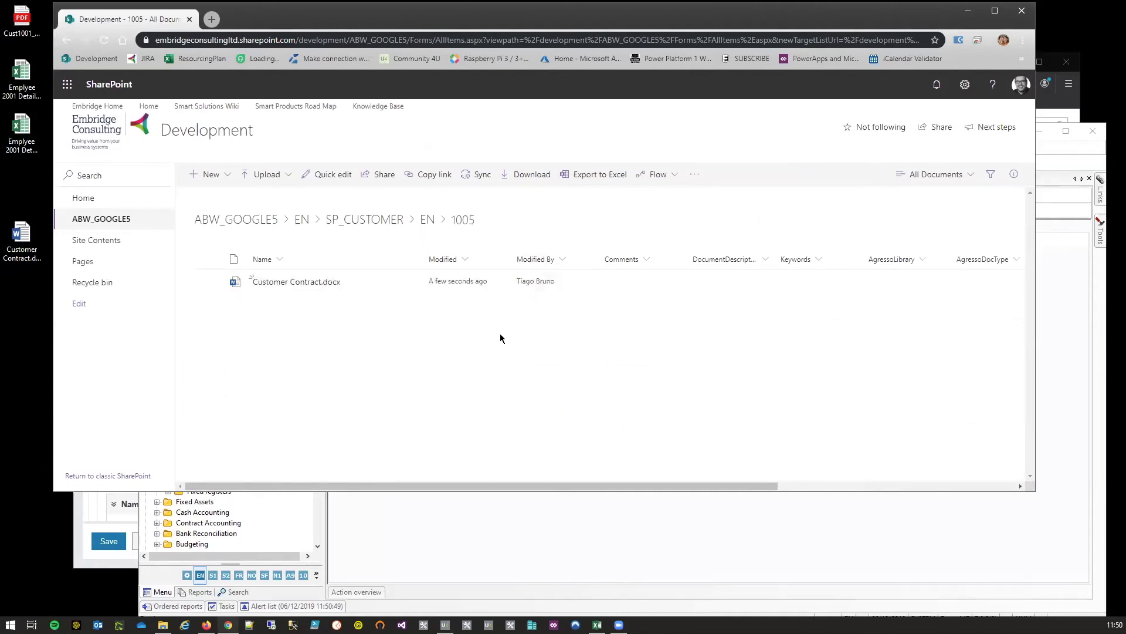
Step: Switch to Business World, reload the customer's record by CustomerID, view the SP_CUSTOMER files in its document archive, and close the archive
key("alt+Tab")
key("F5")
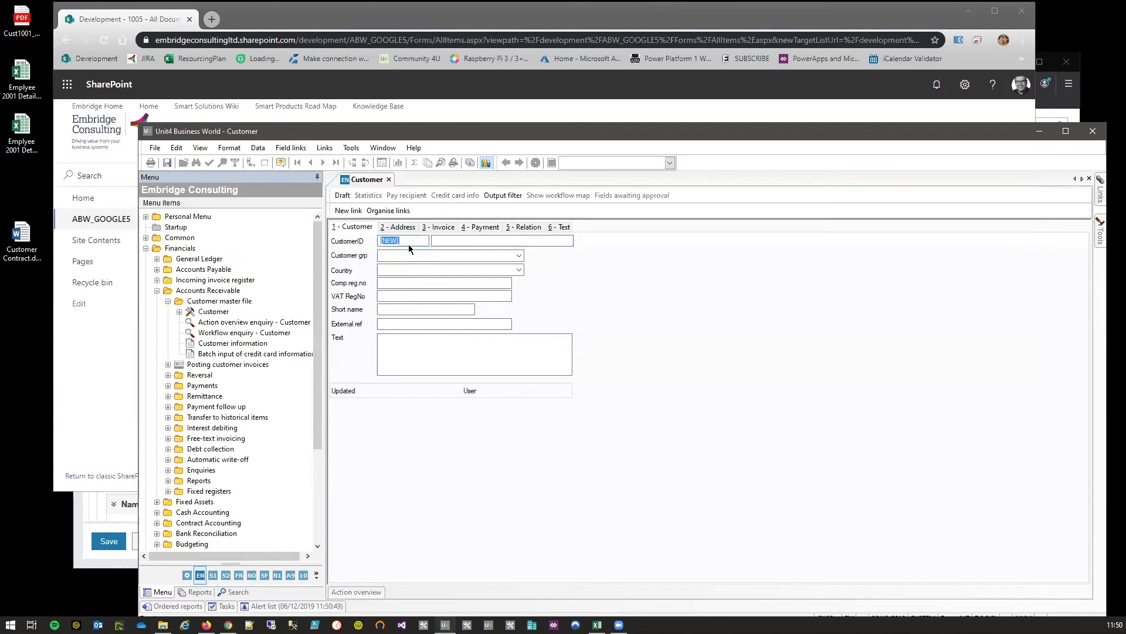
type("1005")
key("Tab")
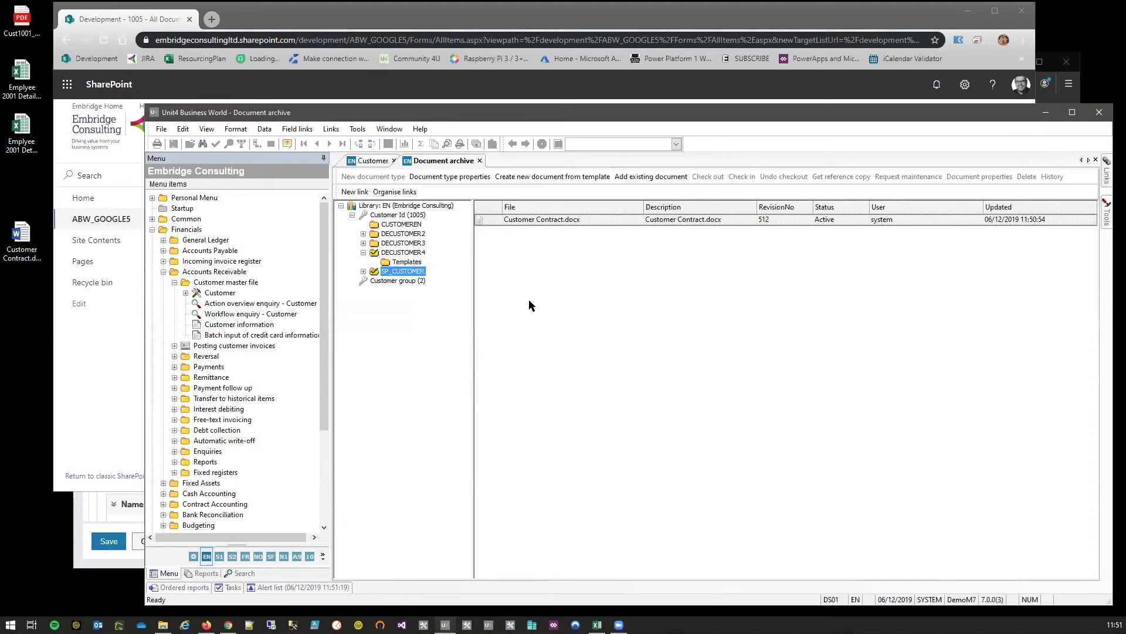
left_click(479, 160)
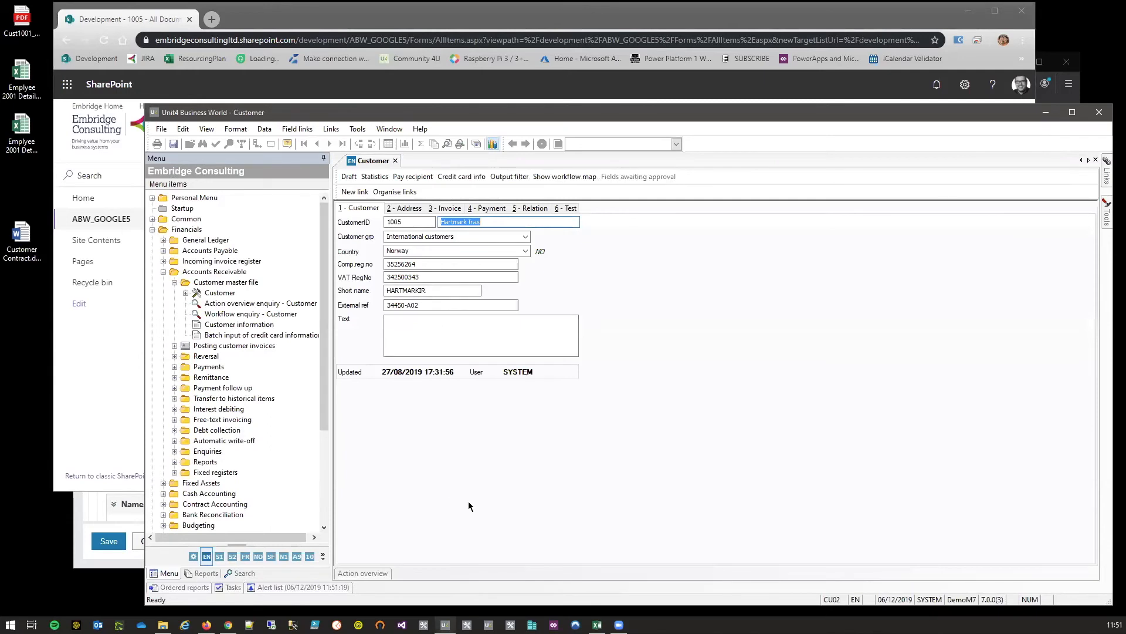
left_click(207, 625)
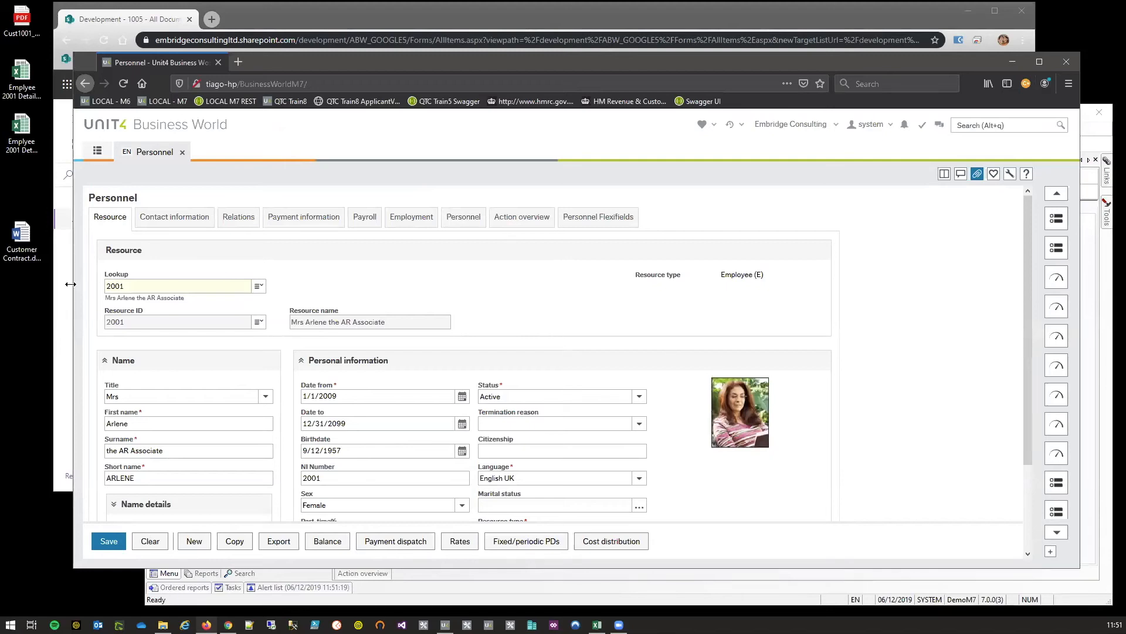
left_click_drag(73, 286, 90, 286)
left_click(415, 19)
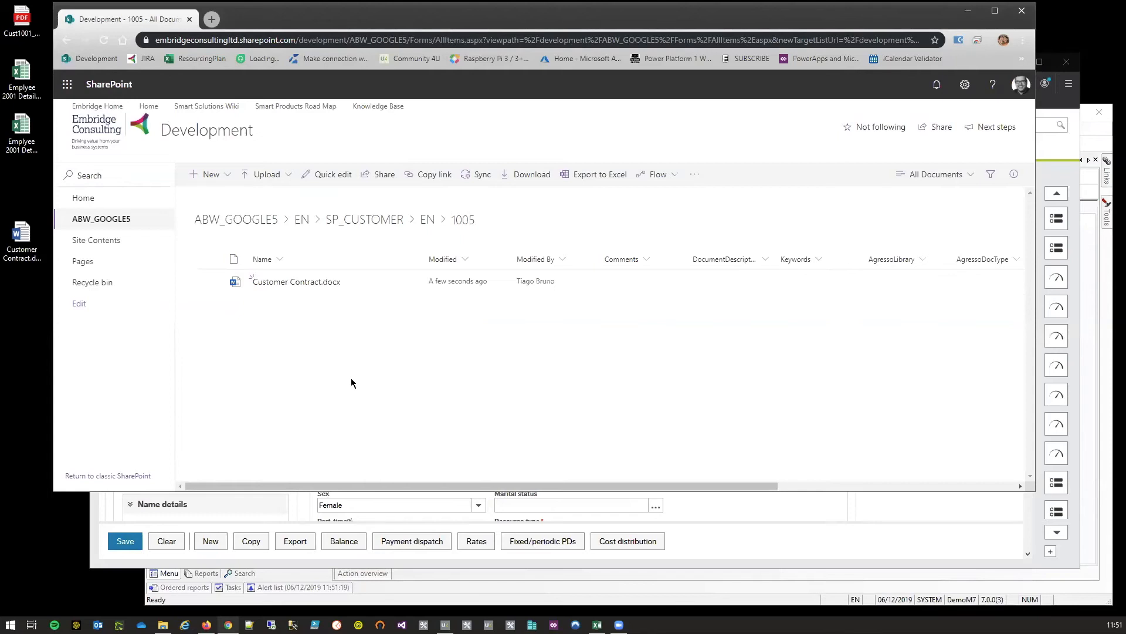
left_click_drag(53, 310, 50, 309)
left_click_drag(22, 236, 23, 184)
left_click(23, 267)
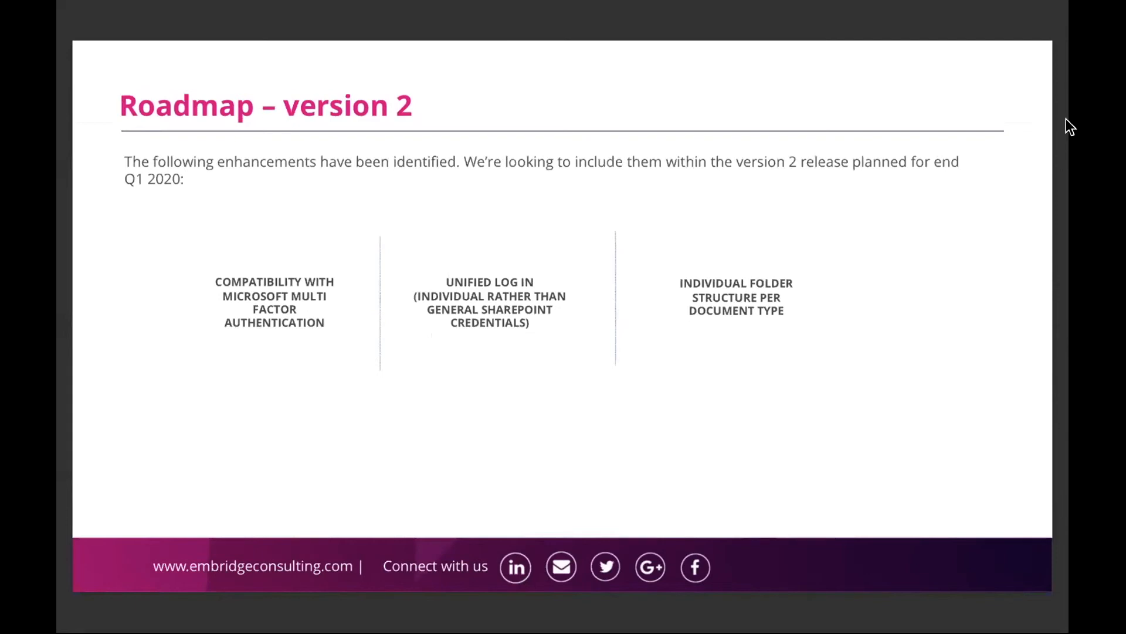
mouse_move(1055, 6)
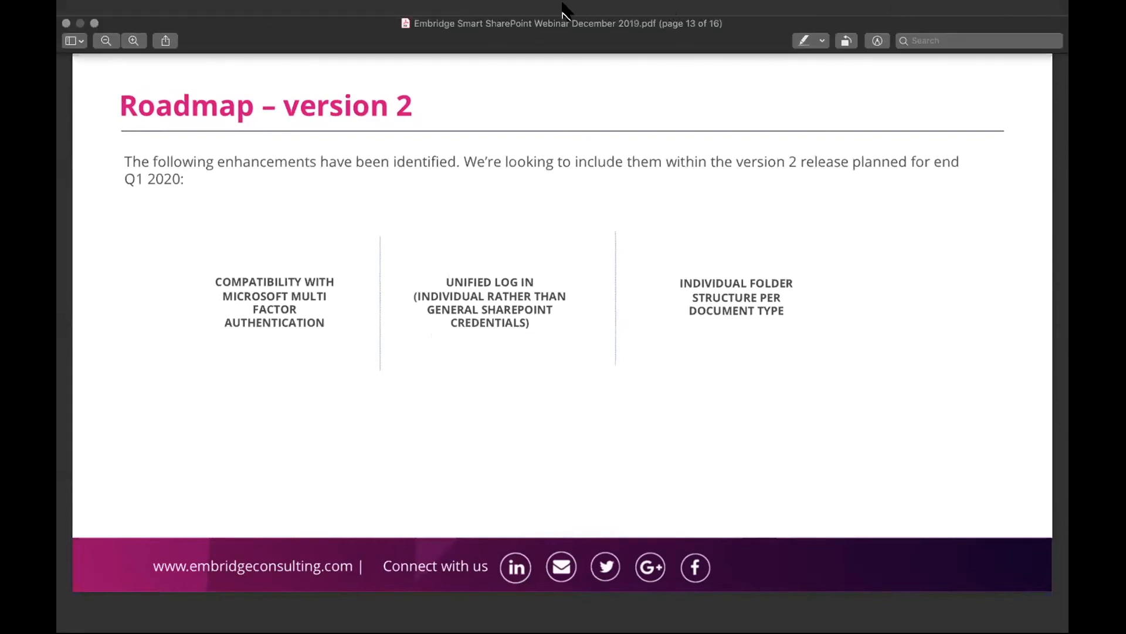